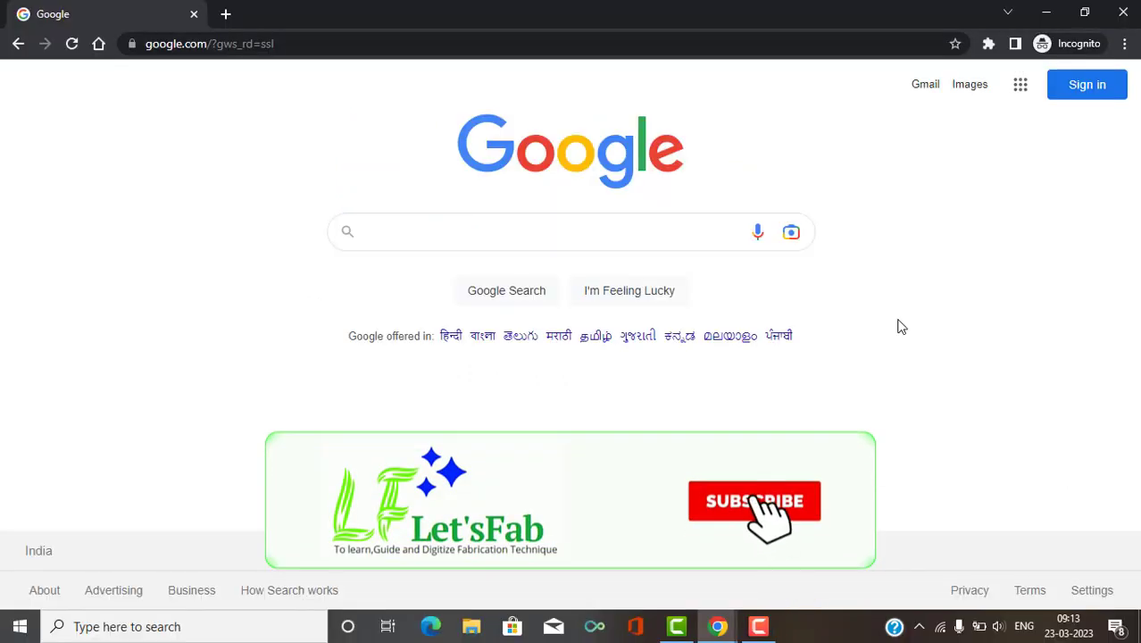
Search the web for letsfab and open the Let'sFab website from the results
{"action": "left_click", "coordinate": [519, 236]}
{"action": "type", "text": "letsfab"}
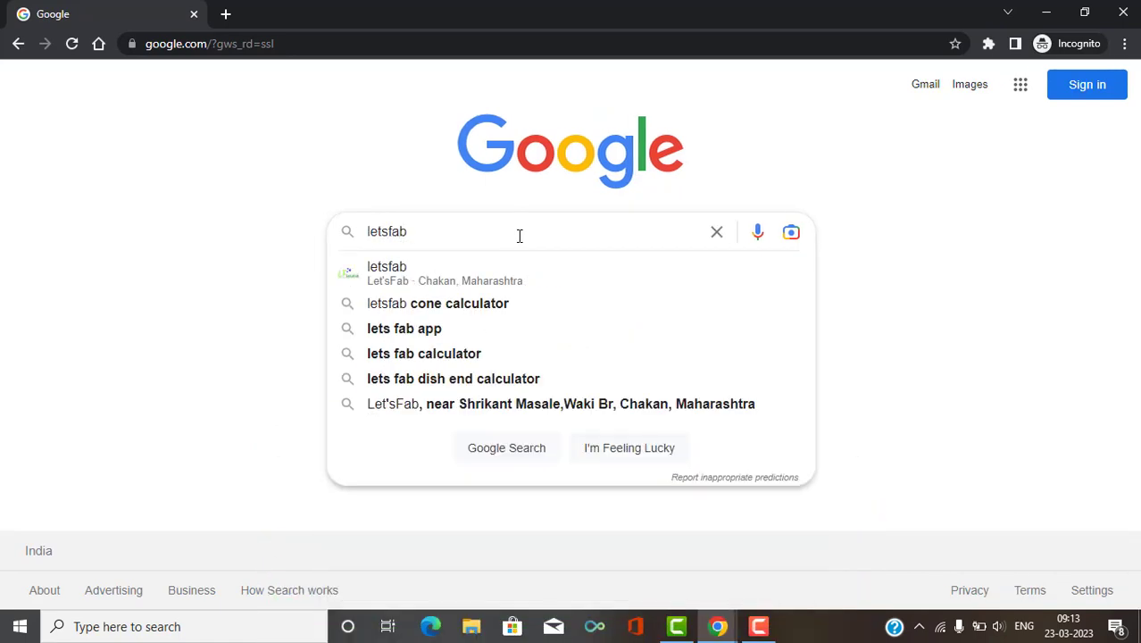
{"action": "key", "text": "Return"}
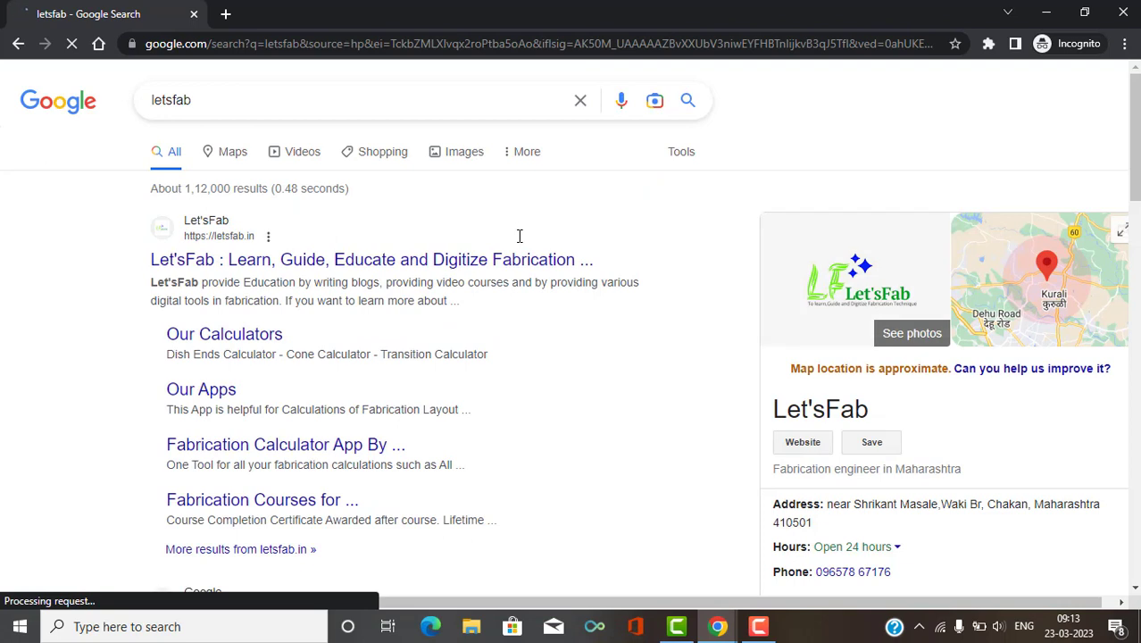
{"action": "left_click", "coordinate": [230, 225]}
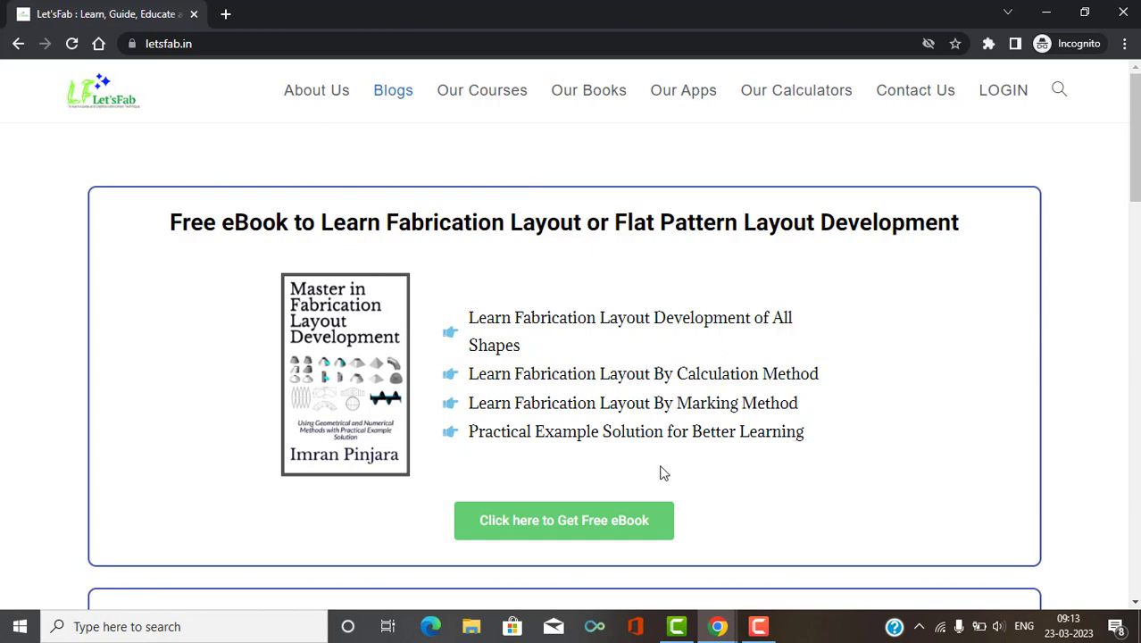
Open the Our Calculators page of the Let'sFab site
{"action": "scroll", "coordinate": [662, 471], "scroll_direction": "down", "scroll_amount": 2}
{"action": "scroll", "coordinate": [505, 330], "scroll_direction": "up", "scroll_amount": 1}
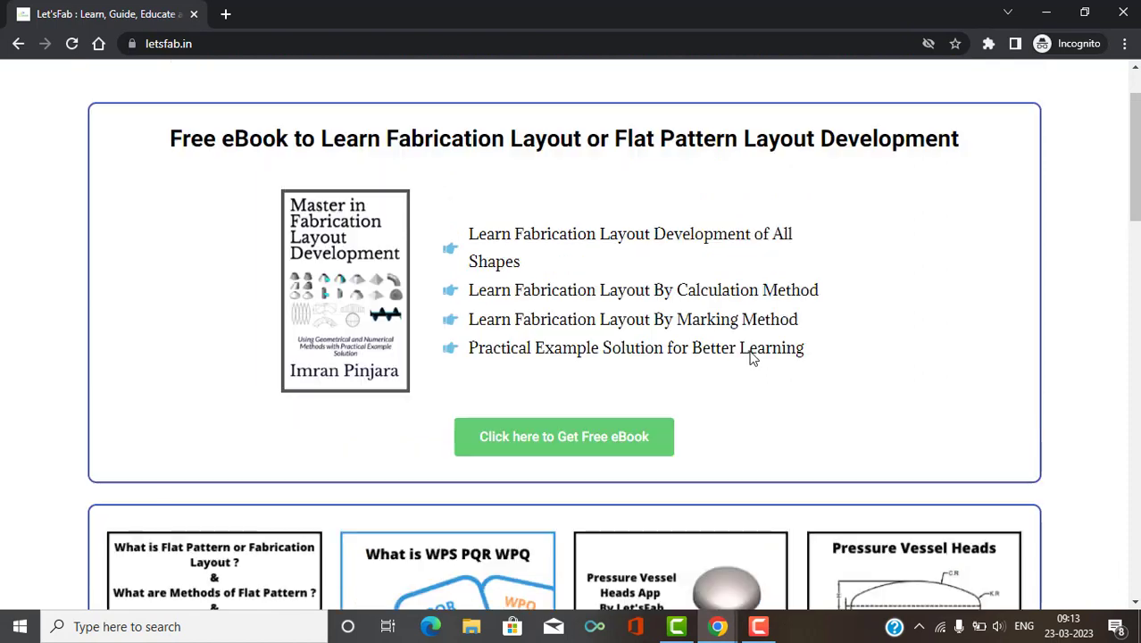
{"action": "scroll", "coordinate": [752, 357], "scroll_direction": "up", "scroll_amount": 1}
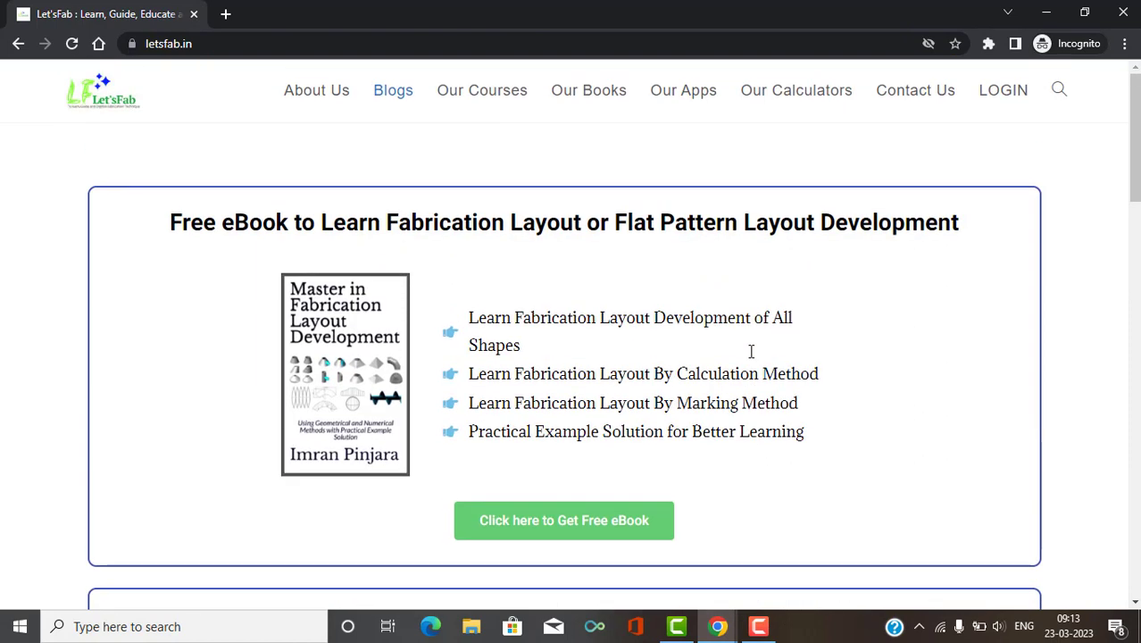
{"action": "scroll", "coordinate": [748, 359], "scroll_direction": "down", "scroll_amount": 1}
{"action": "left_click_drag", "start_coordinate": [1139, 170], "coordinate": [1139, 125]}
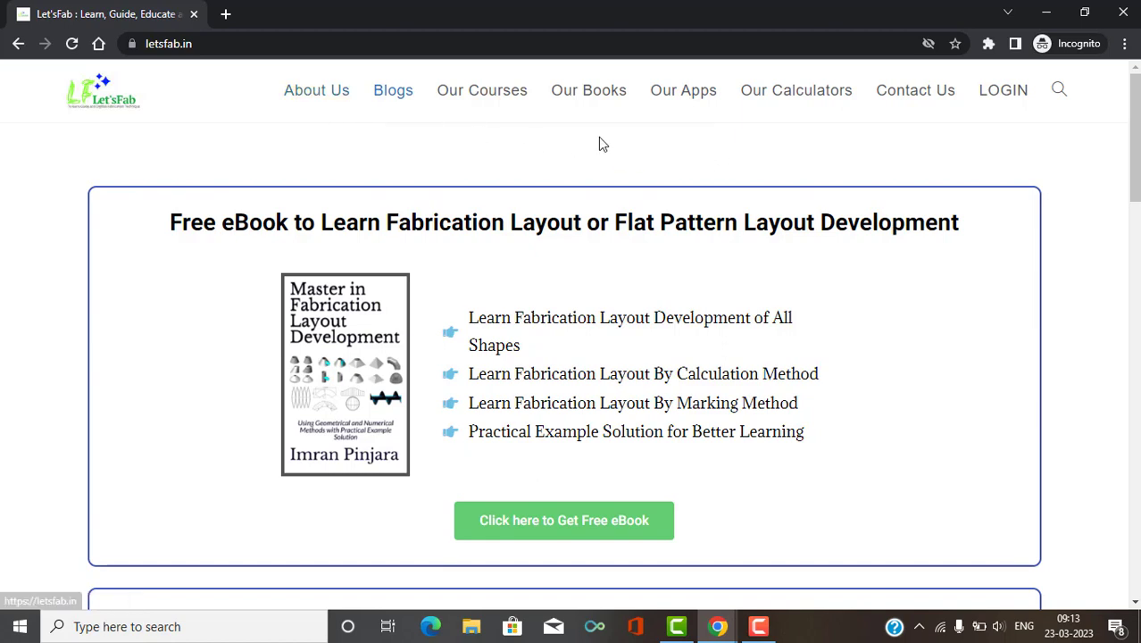
{"action": "left_click", "coordinate": [816, 92]}
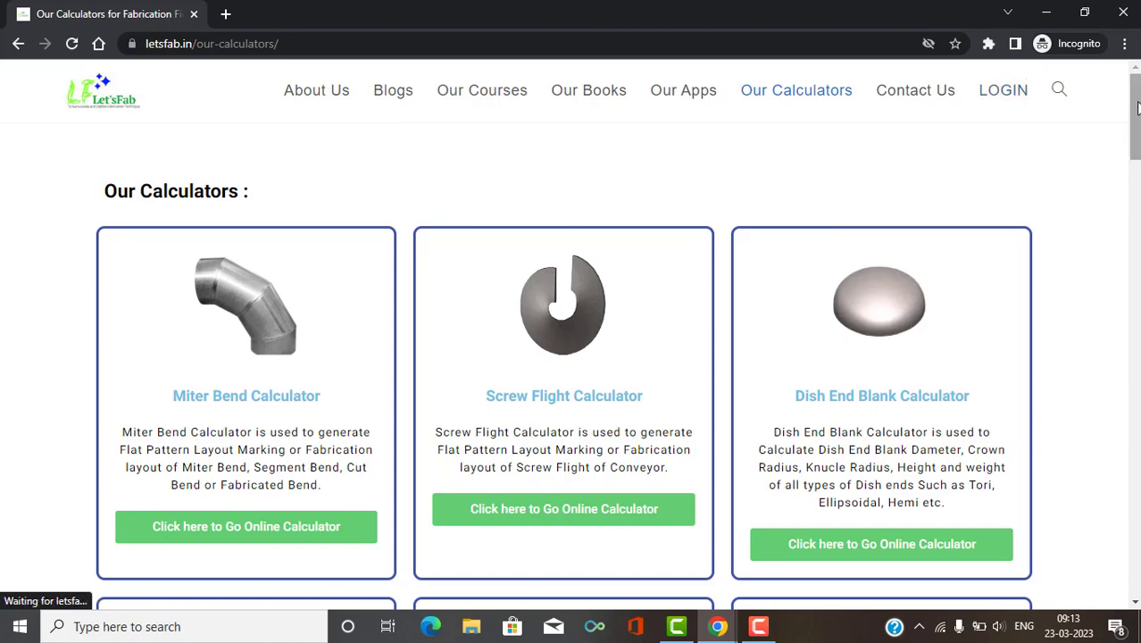
Open the online Welding Weight and Cost Calculator from the list of calculators
{"action": "left_click_drag", "start_coordinate": [1136, 107], "coordinate": [1136, 134]}
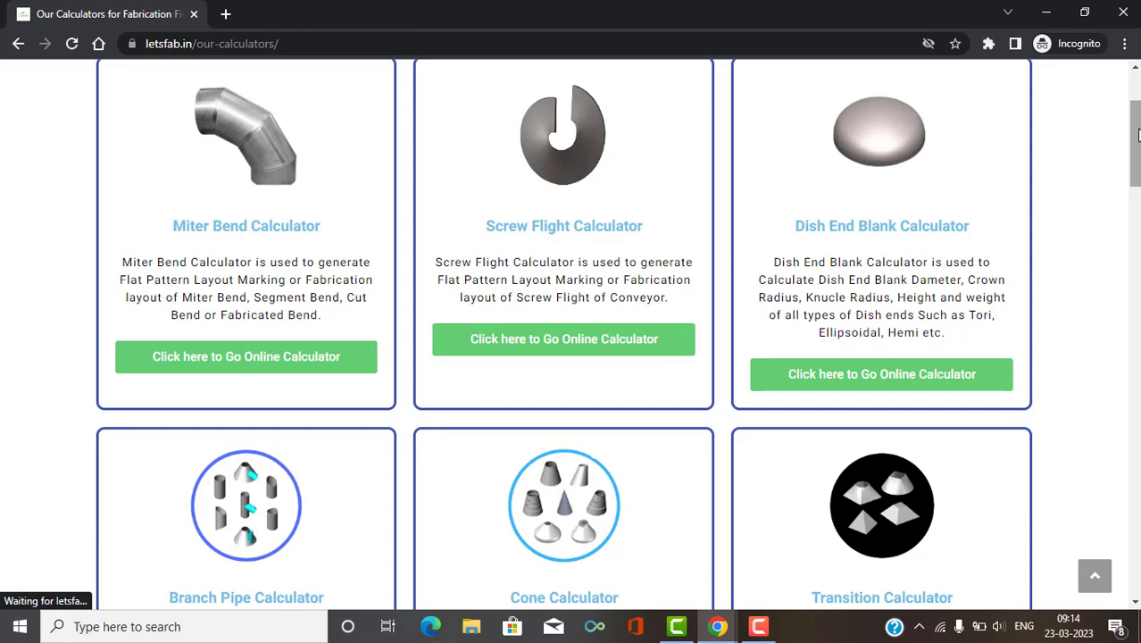
{"action": "left_click_drag", "start_coordinate": [1137, 134], "coordinate": [1136, 465]}
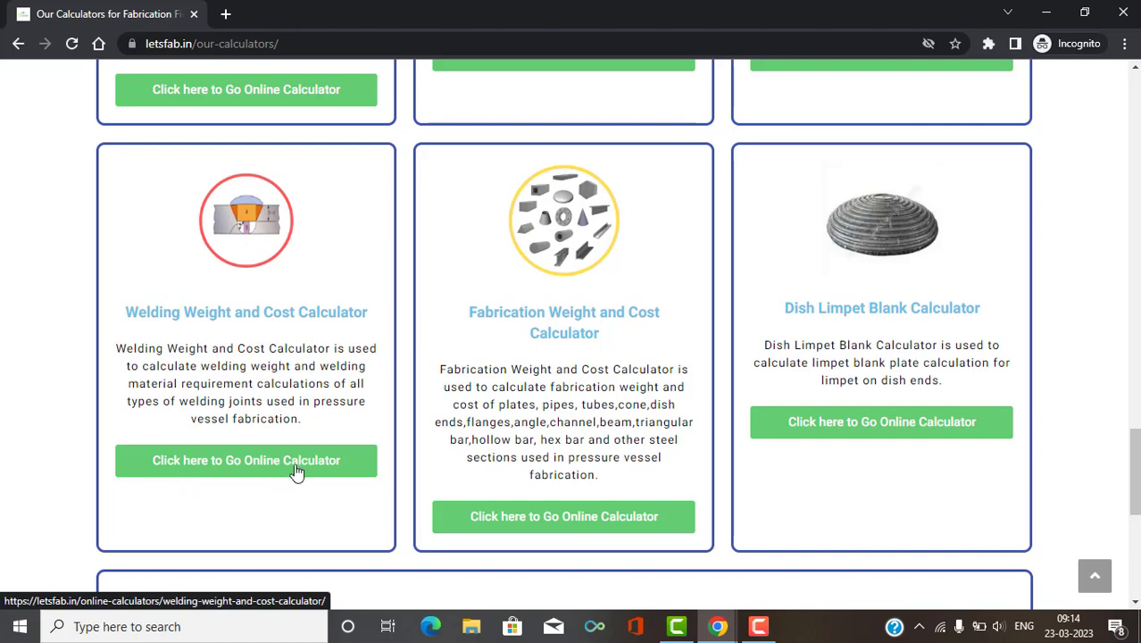
{"action": "left_click", "coordinate": [265, 471]}
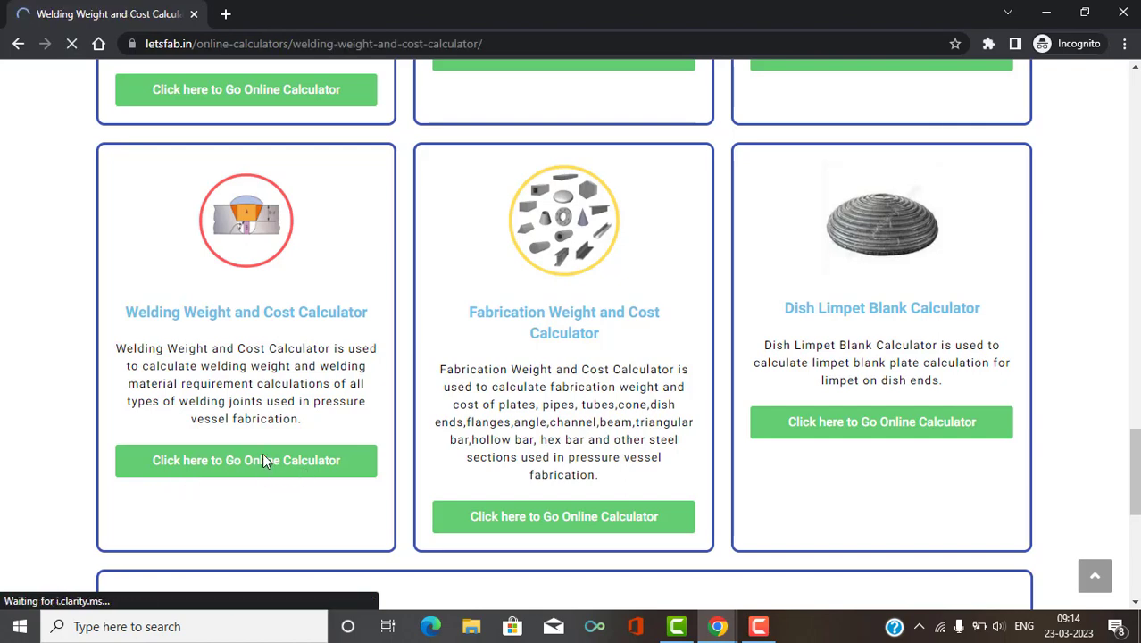
Select Single V Butt Weld as the weld joint type
{"action": "left_click_drag", "start_coordinate": [1135, 102], "coordinate": [1128, 136]}
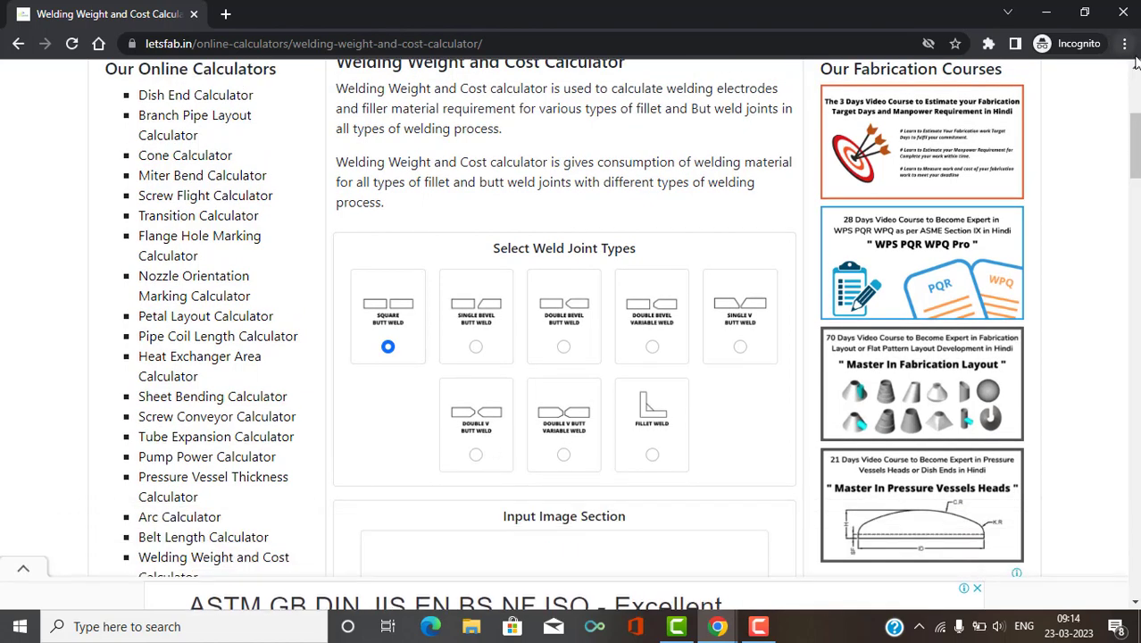
{"action": "left_click_drag", "start_coordinate": [1137, 164], "coordinate": [1137, 161]}
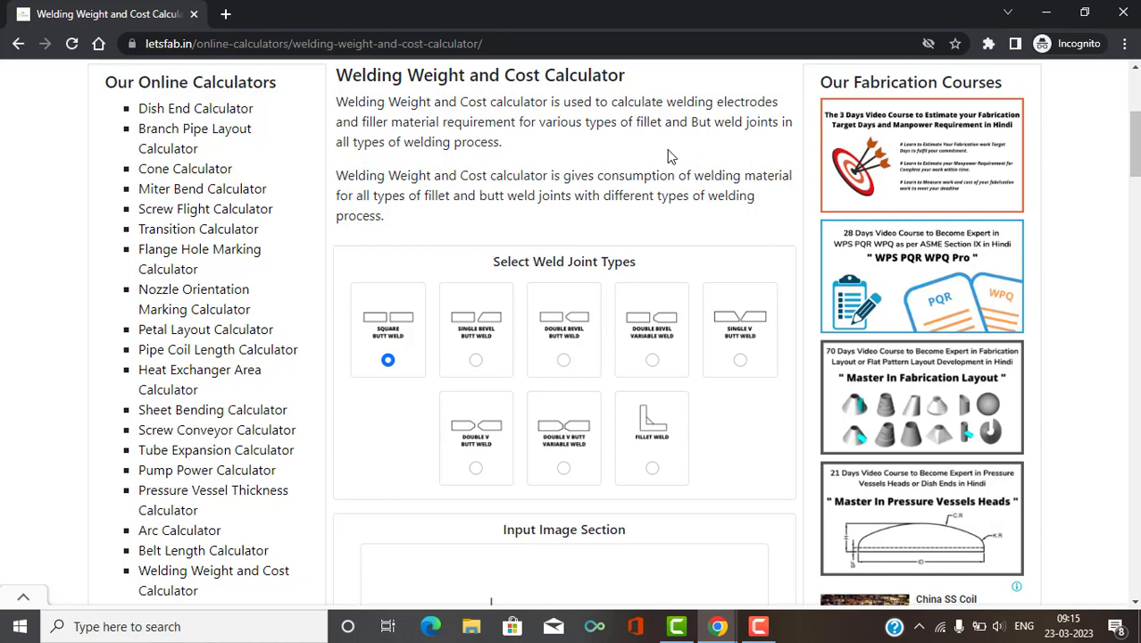
{"action": "scroll", "coordinate": [667, 149], "scroll_direction": "down", "scroll_amount": 3}
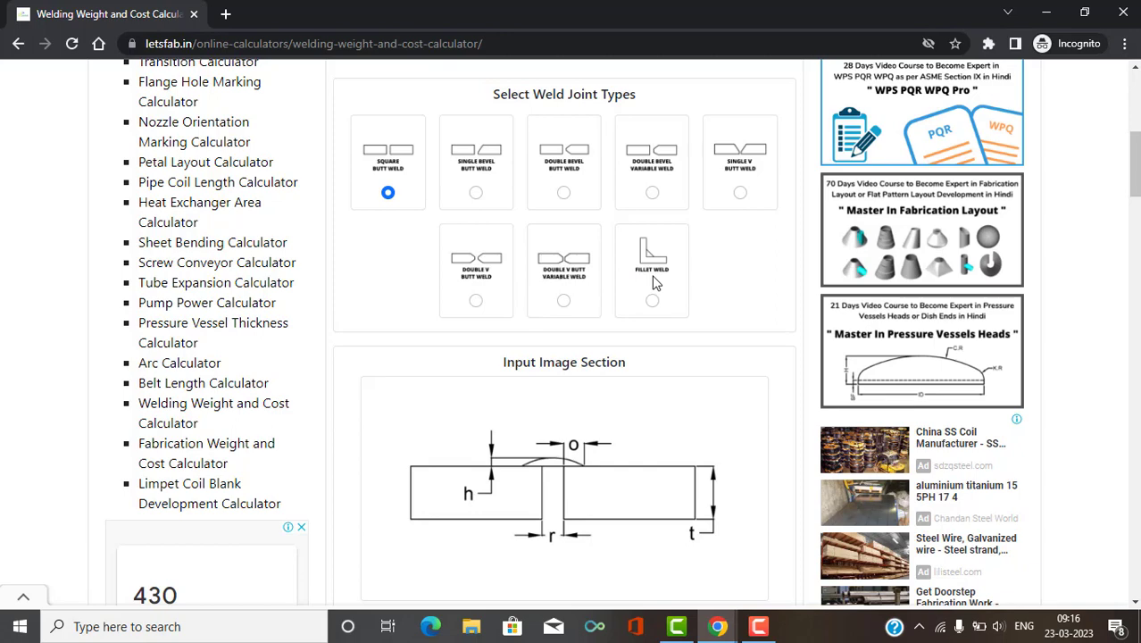
{"action": "left_click", "coordinate": [739, 194]}
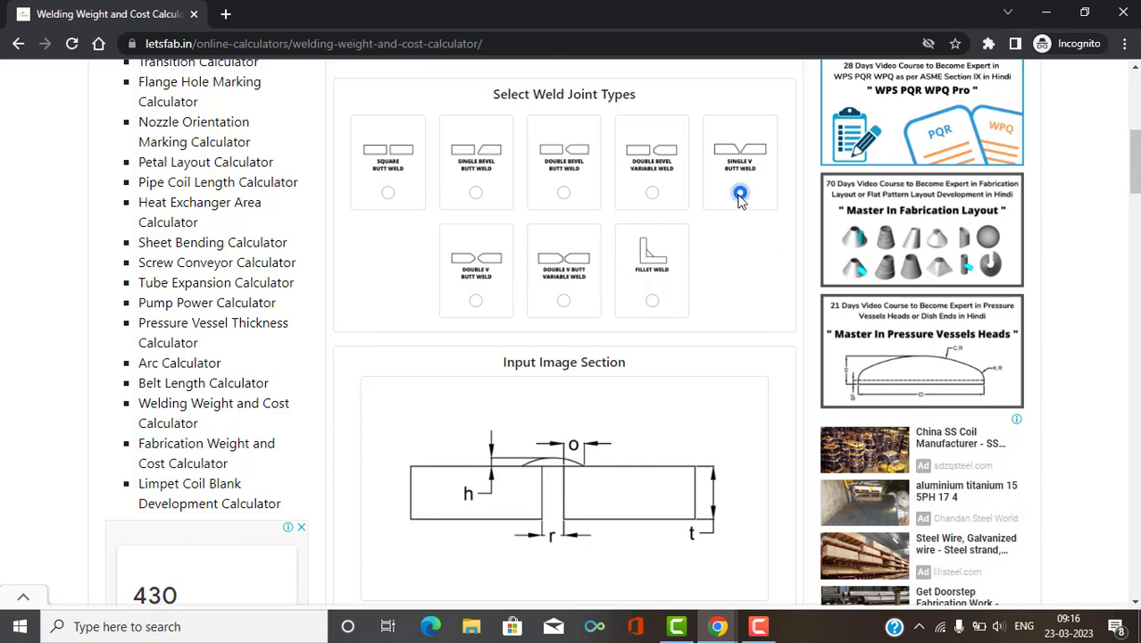
{"action": "scroll", "coordinate": [728, 286], "scroll_direction": "down", "scroll_amount": 1}
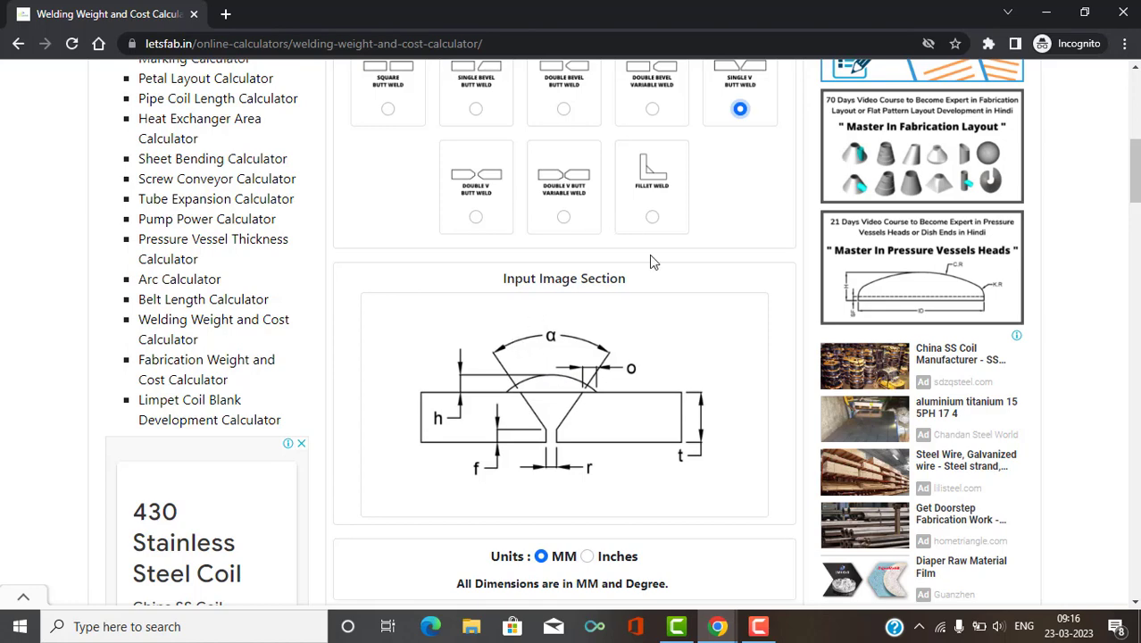
{"action": "scroll", "coordinate": [664, 251], "scroll_direction": "up", "scroll_amount": 1}
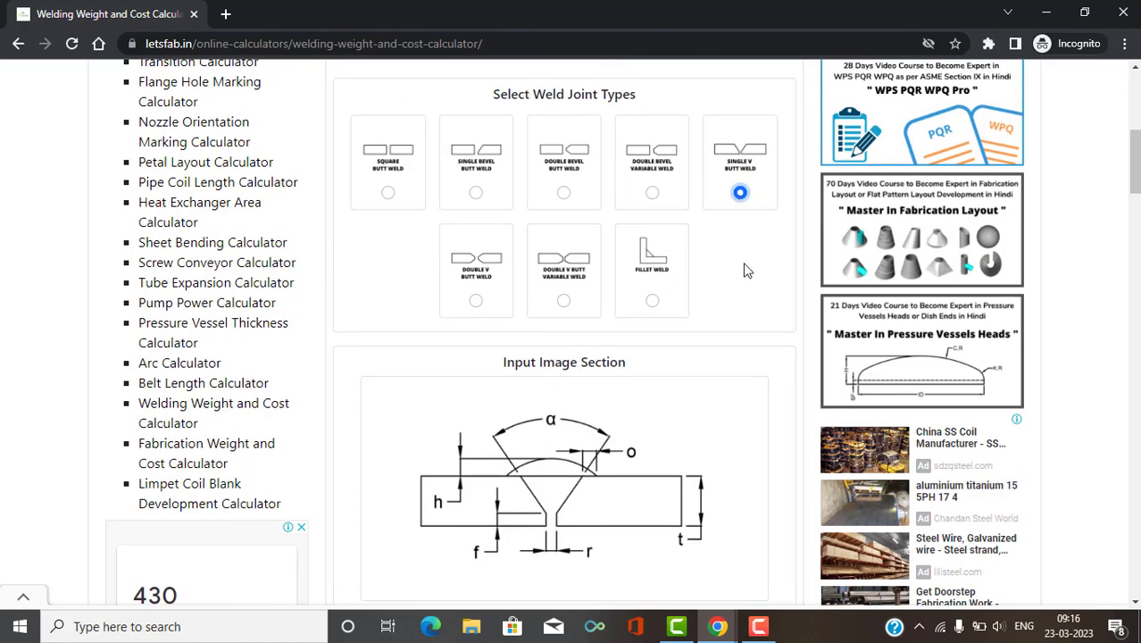
Set the calculator's units to inches
{"action": "scroll", "coordinate": [748, 271], "scroll_direction": "down", "scroll_amount": 3}
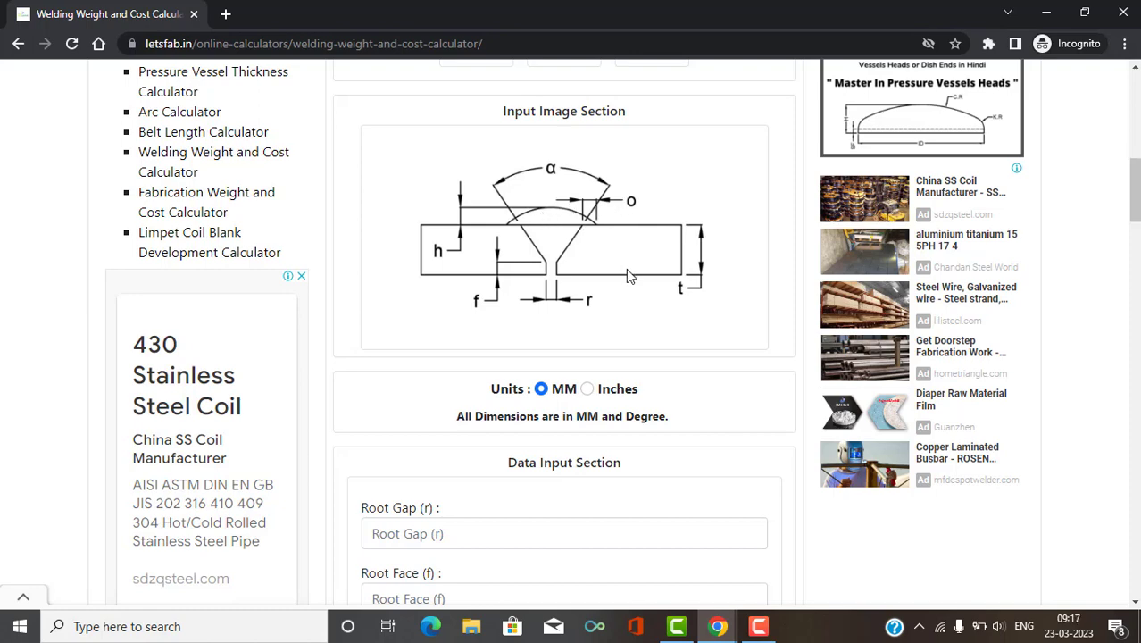
{"action": "scroll", "coordinate": [606, 287], "scroll_direction": "down", "scroll_amount": 1}
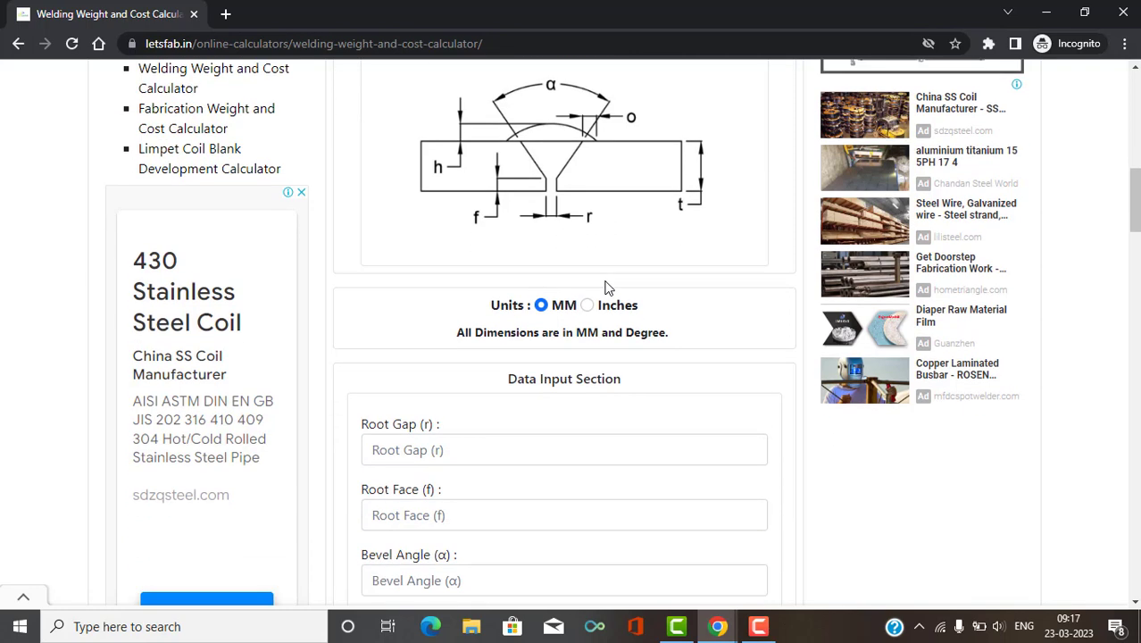
{"action": "scroll", "coordinate": [613, 255], "scroll_direction": "up", "scroll_amount": 1}
{"action": "scroll", "coordinate": [621, 241], "scroll_direction": "down", "scroll_amount": 1}
{"action": "left_click", "coordinate": [587, 306]}
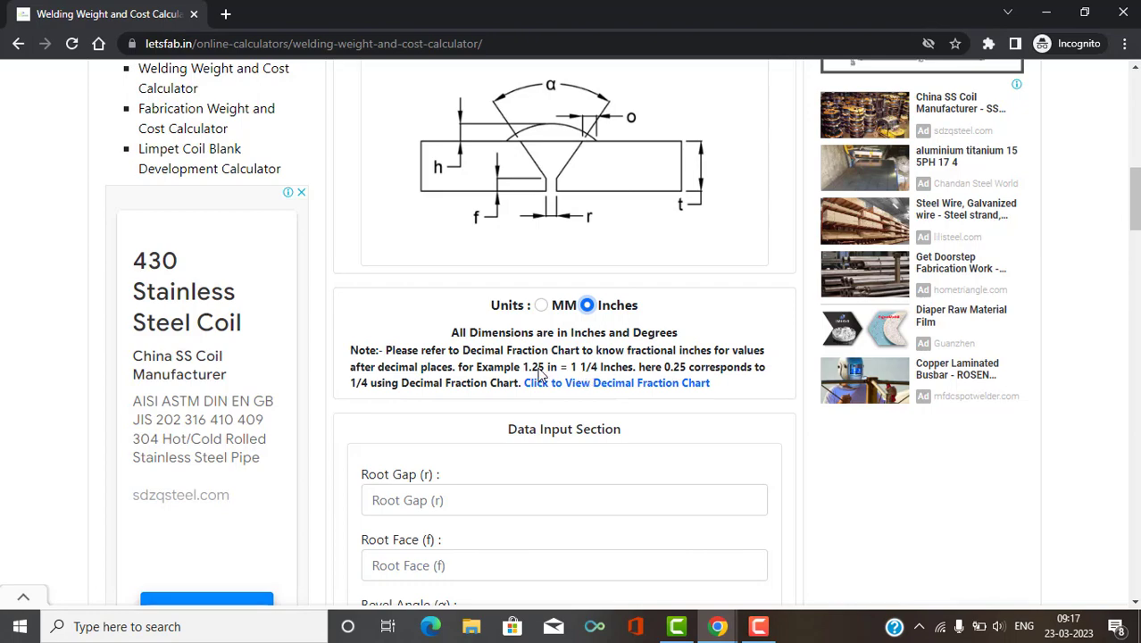
View the Decimal Fraction Chart for converting decimal values to fractional inches, and close it
{"action": "left_click", "coordinate": [635, 384]}
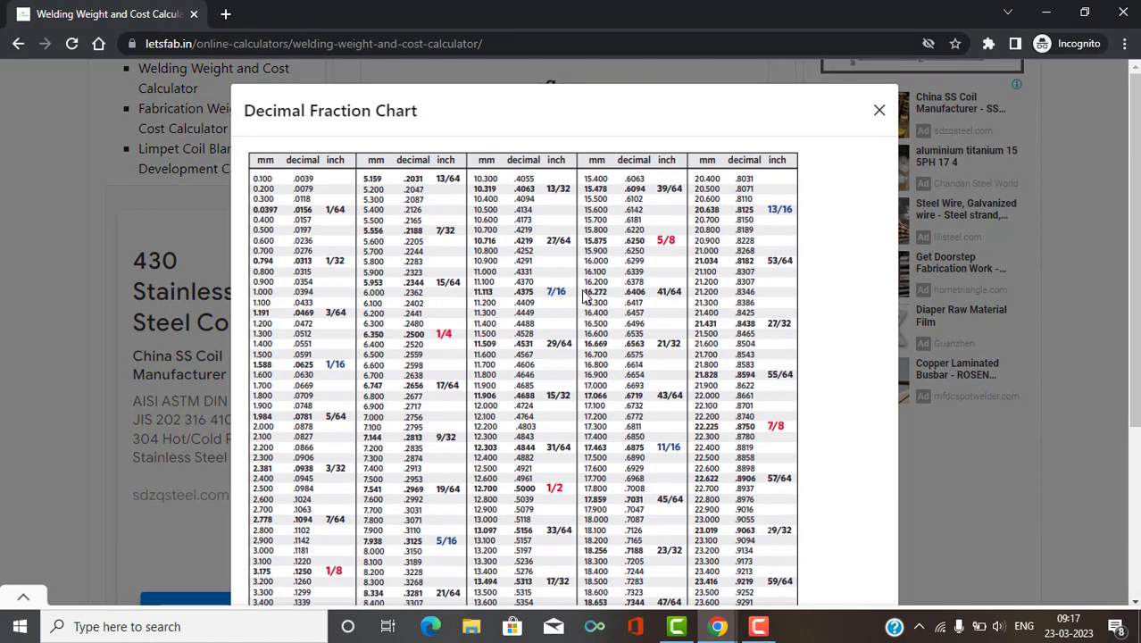
{"action": "scroll", "coordinate": [589, 295], "scroll_direction": "down", "scroll_amount": 1}
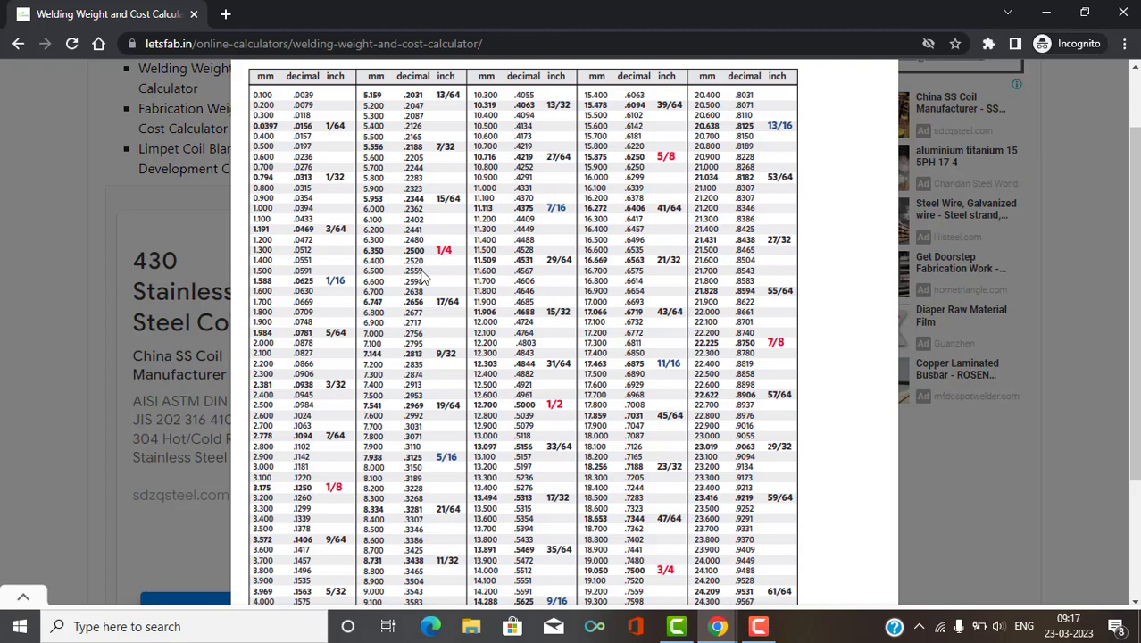
{"action": "scroll", "coordinate": [1006, 165], "scroll_direction": "up", "scroll_amount": 3}
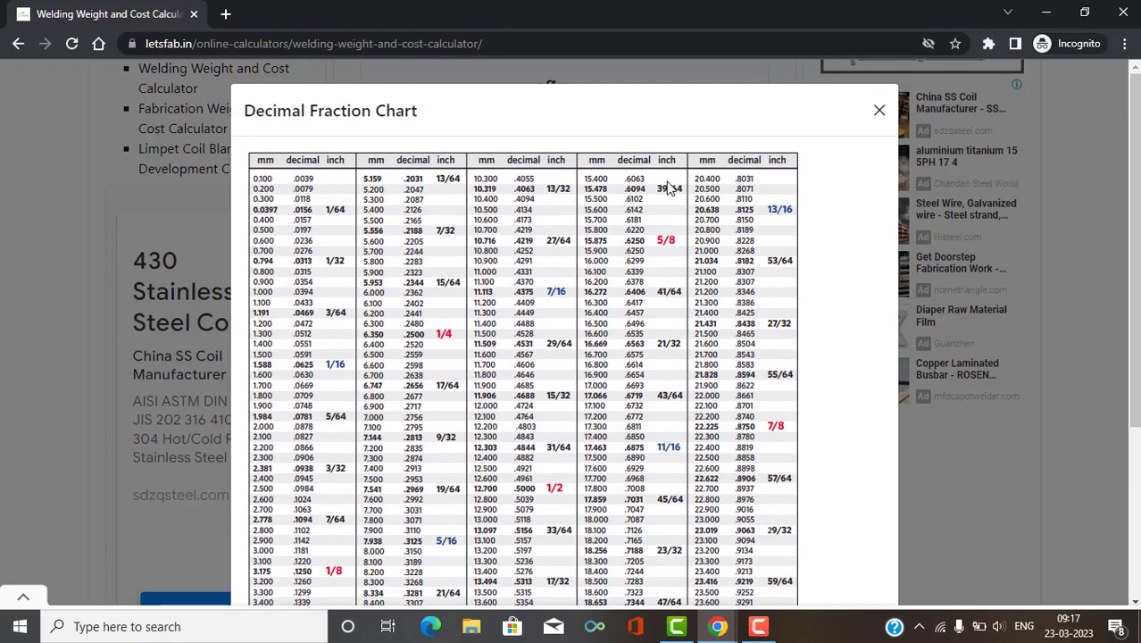
{"action": "left_click", "coordinate": [881, 112]}
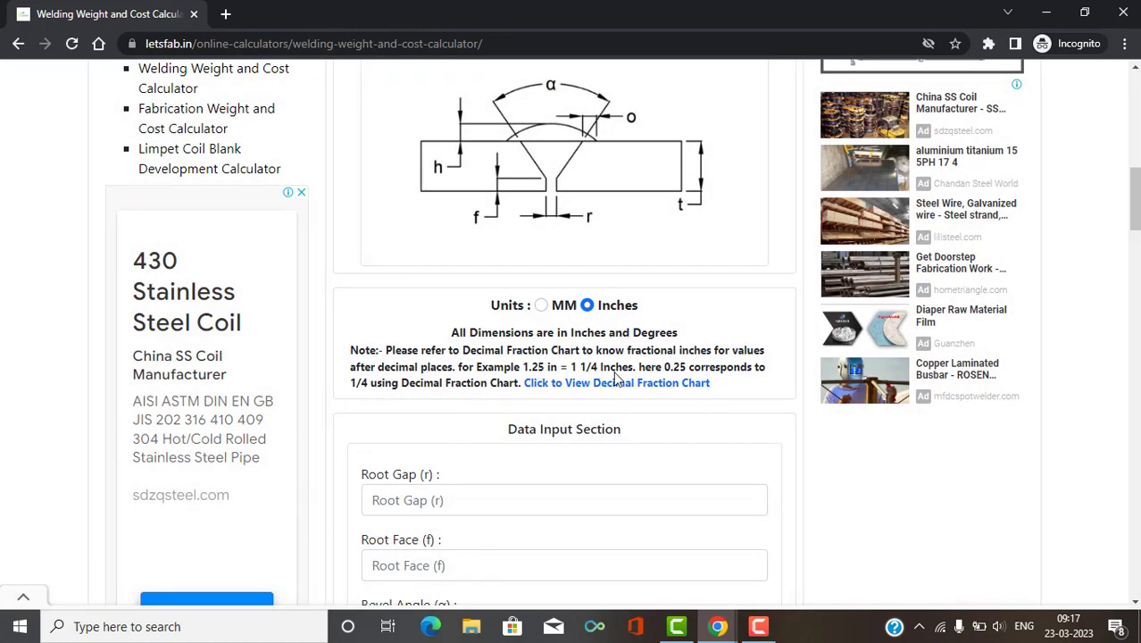
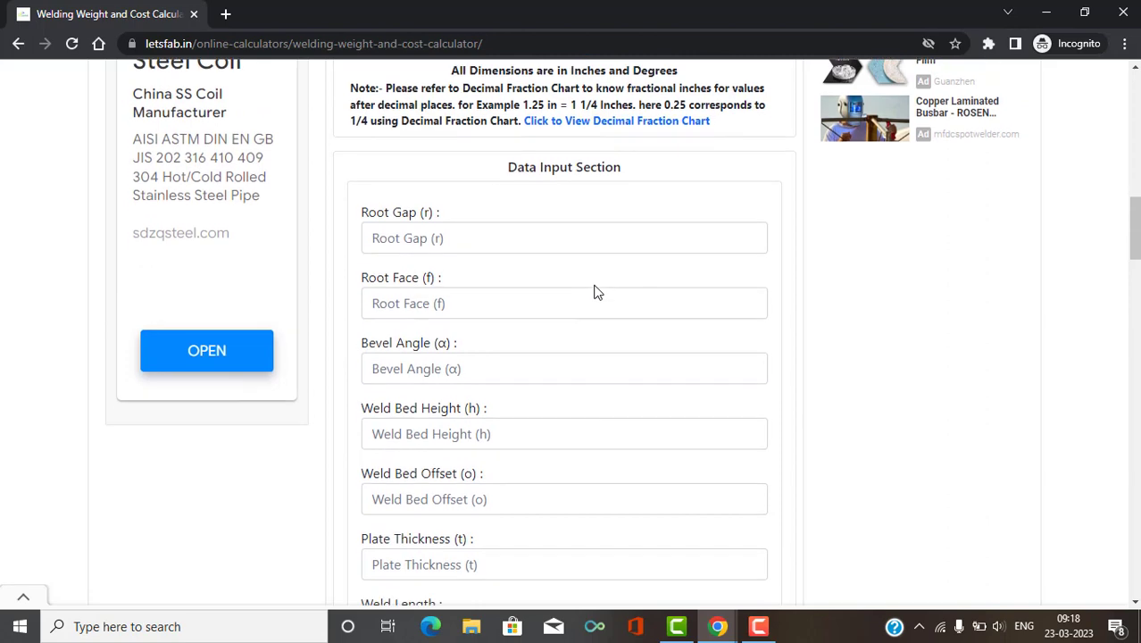
Set both the root gap (r) and the root face (f) of the weld to 1.5
{"action": "scroll", "coordinate": [576, 262], "scroll_direction": "up", "scroll_amount": 4}
{"action": "scroll", "coordinate": [536, 313], "scroll_direction": "up", "scroll_amount": 1}
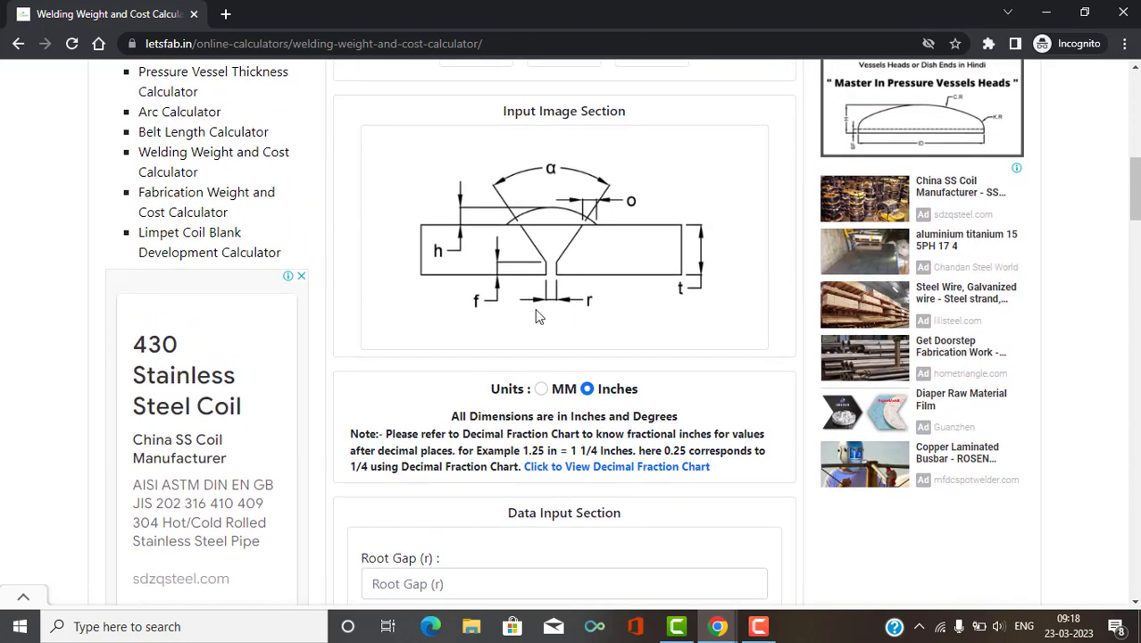
{"action": "scroll", "coordinate": [566, 319], "scroll_direction": "down", "scroll_amount": 4}
{"action": "left_click", "coordinate": [434, 251]}
{"action": "type", "text": "1.5"}
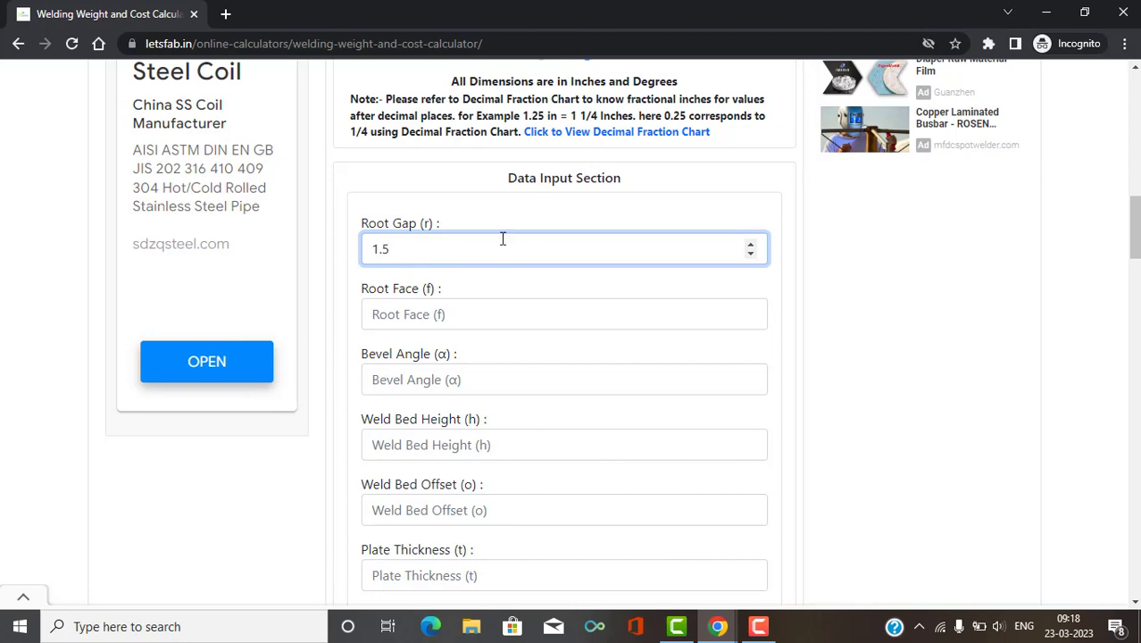
{"action": "scroll", "coordinate": [458, 247], "scroll_direction": "up", "scroll_amount": 3}
{"action": "scroll", "coordinate": [527, 223], "scroll_direction": "down", "scroll_amount": 2}
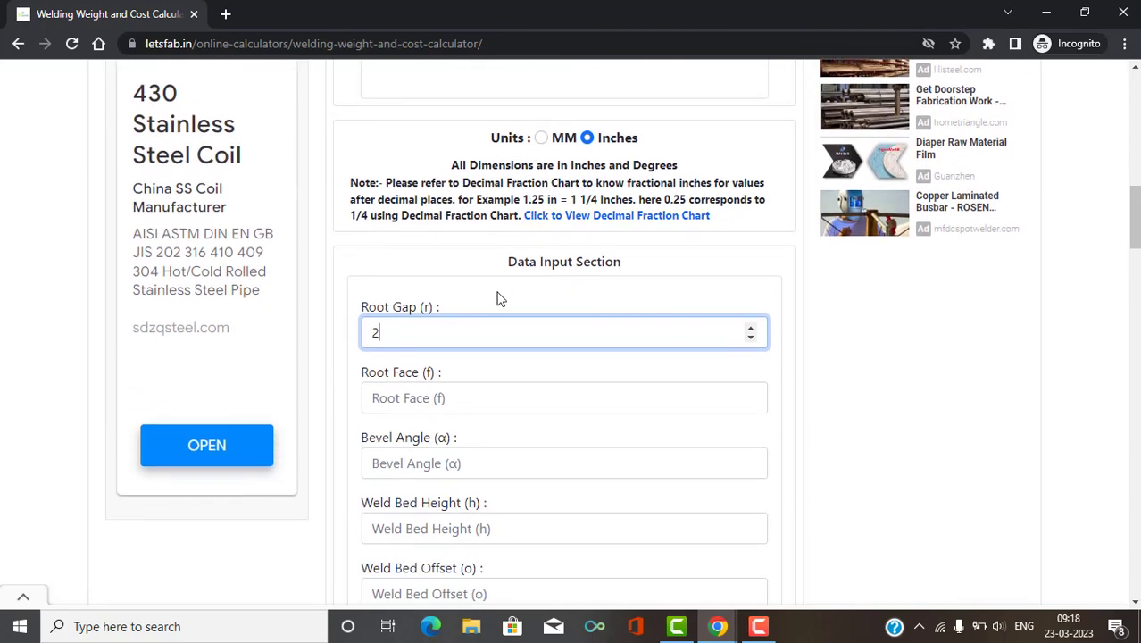
{"action": "left_click", "coordinate": [420, 401]}
{"action": "type", "text": "1.5"}
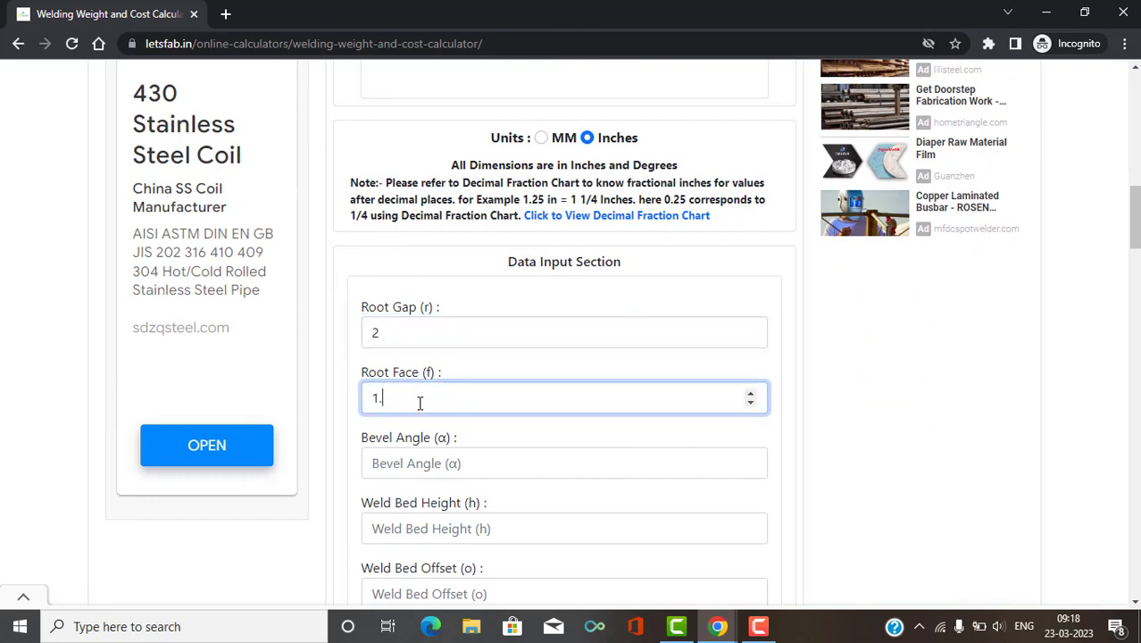
{"action": "double_click", "coordinate": [375, 333]}
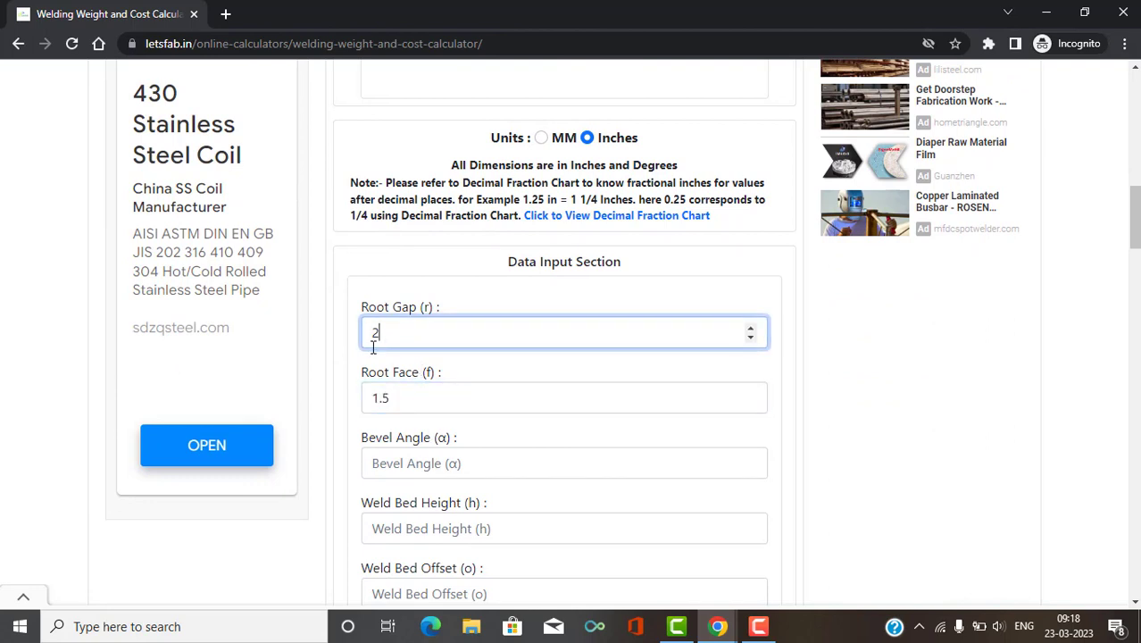
{"action": "type", "text": "1.5"}
Set the bevel angle (α) to 75 degrees, consulting the joint diagram for the dimension
{"action": "scroll", "coordinate": [471, 393], "scroll_direction": "down", "scroll_amount": 1}
{"action": "left_click", "coordinate": [478, 375]}
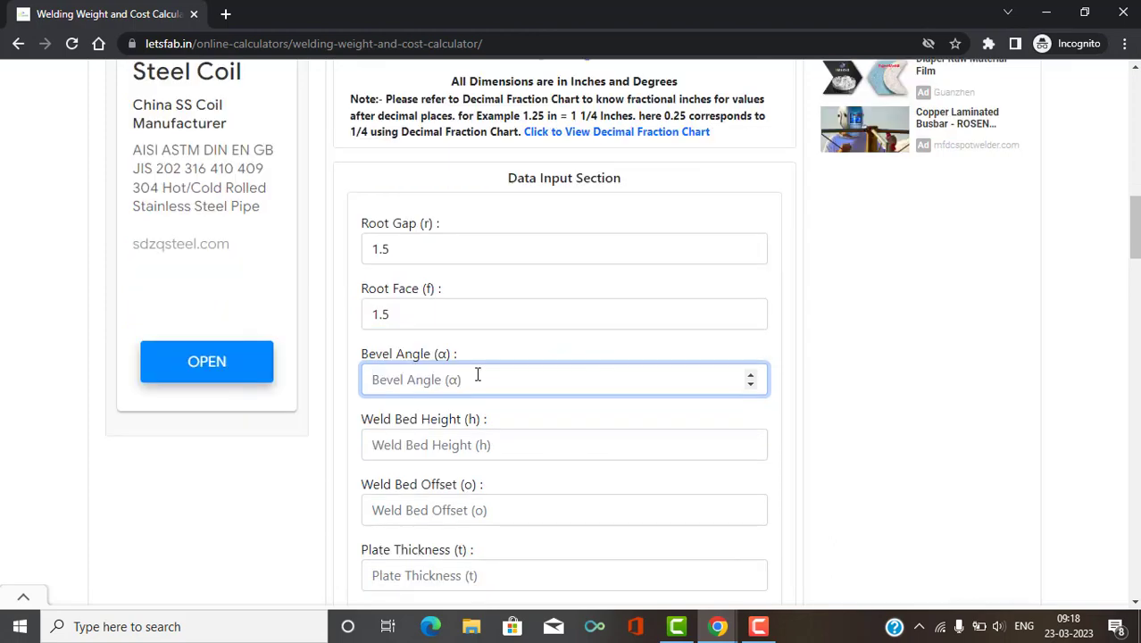
{"action": "scroll", "coordinate": [557, 297], "scroll_direction": "up", "scroll_amount": 5}
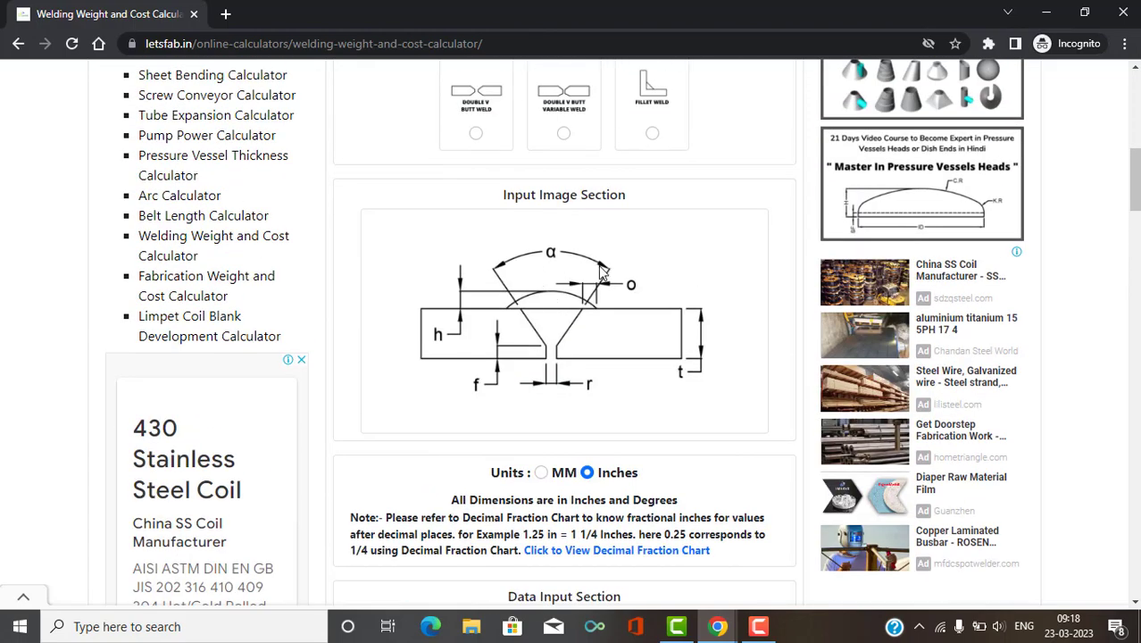
{"action": "scroll", "coordinate": [589, 286], "scroll_direction": "down", "scroll_amount": 1}
{"action": "scroll", "coordinate": [586, 291], "scroll_direction": "down", "scroll_amount": 4}
{"action": "type", "text": "75"}
Check the weld bed height in the joint diagram and set it (h) to 2.5
{"action": "scroll", "coordinate": [523, 370], "scroll_direction": "up", "scroll_amount": 4}
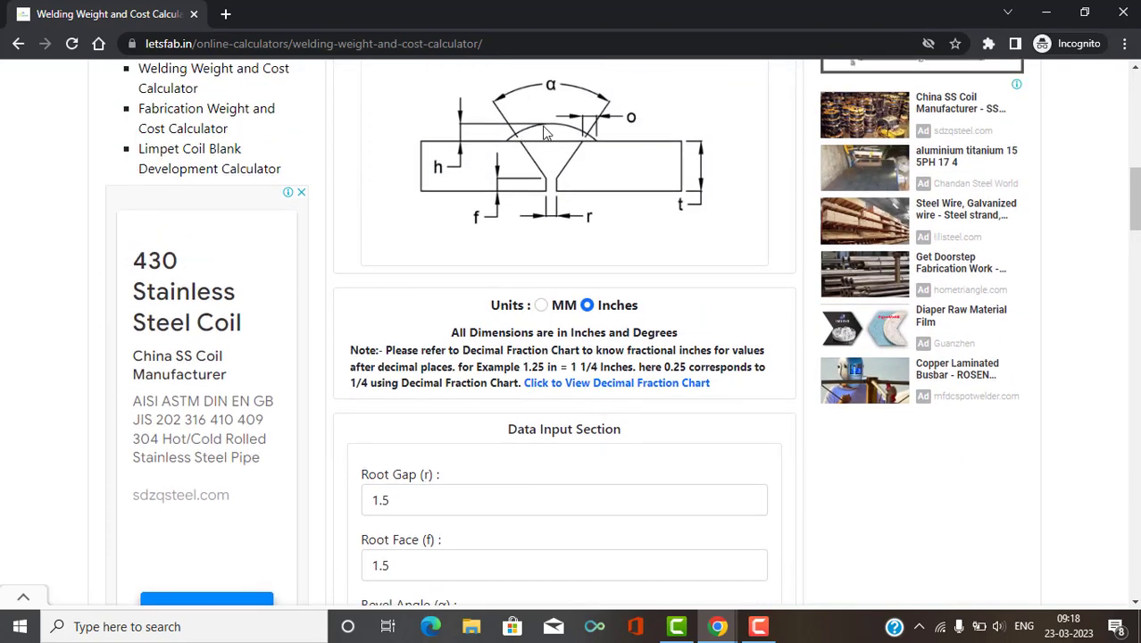
{"action": "scroll", "coordinate": [514, 192], "scroll_direction": "down", "scroll_amount": 3}
{"action": "scroll", "coordinate": [514, 192], "scroll_direction": "down", "scroll_amount": 3}
{"action": "left_click", "coordinate": [484, 190]}
{"action": "type", "text": "2.5"}
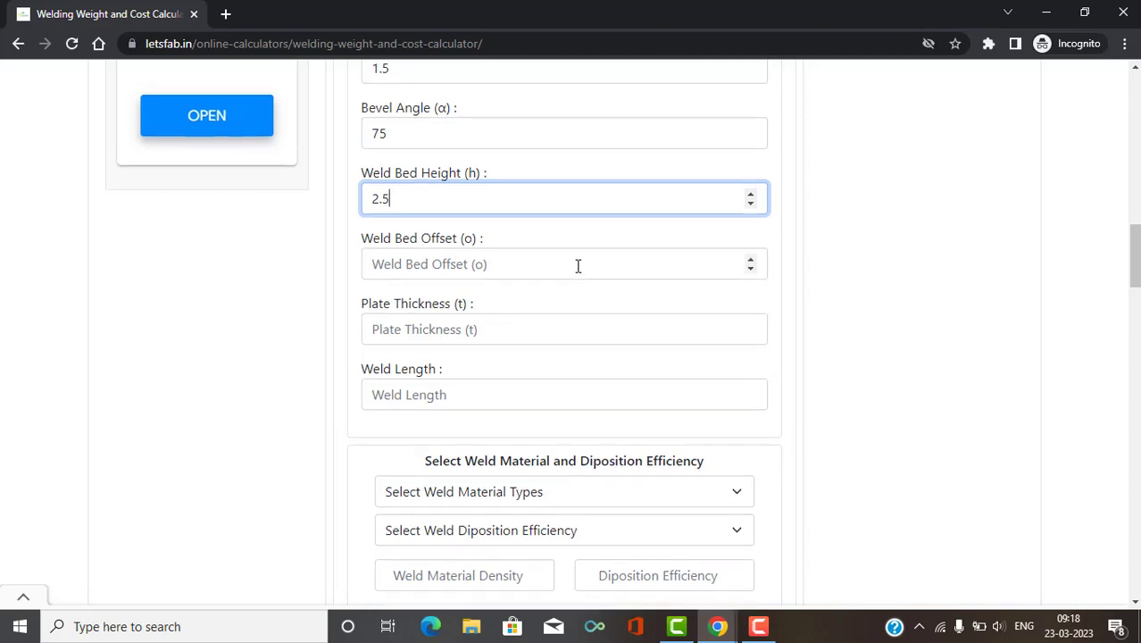
Check the weld bed offset in the joint diagram and set it (o) to 1.5
{"action": "scroll", "coordinate": [578, 266], "scroll_direction": "up", "scroll_amount": 6}
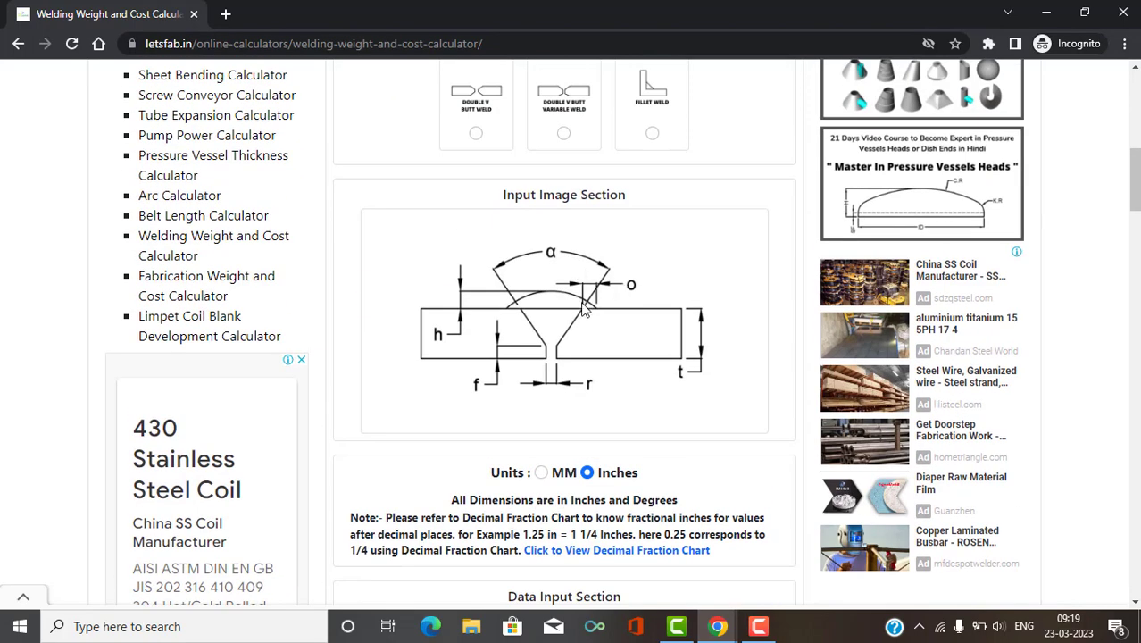
{"action": "scroll", "coordinate": [621, 308], "scroll_direction": "down", "scroll_amount": 3}
{"action": "scroll", "coordinate": [620, 308], "scroll_direction": "down", "scroll_amount": 4}
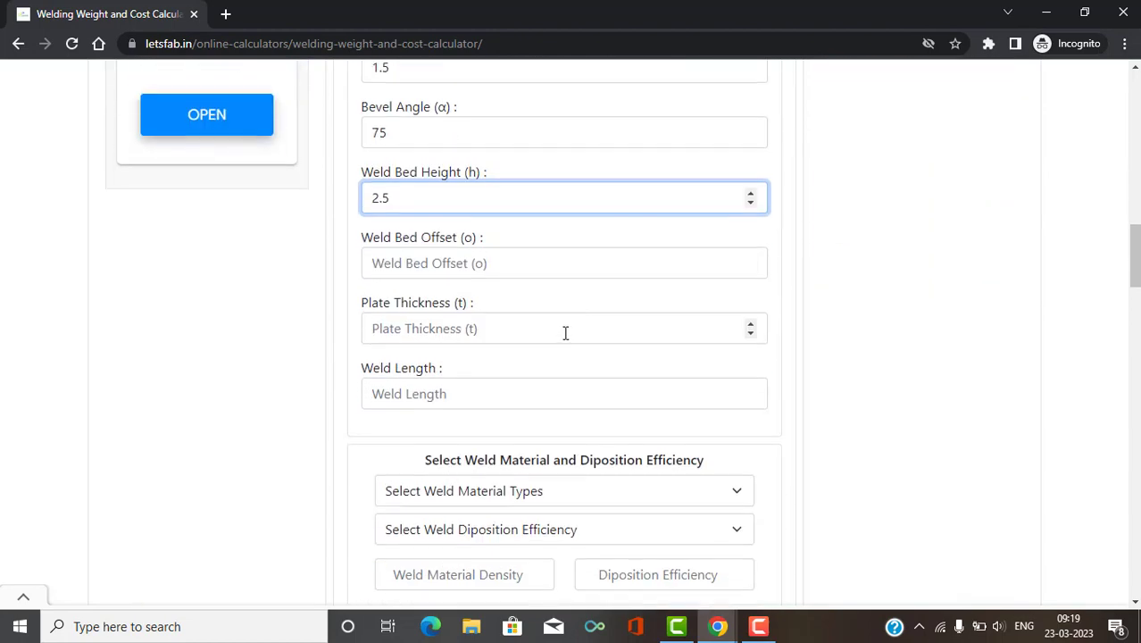
{"action": "left_click", "coordinate": [408, 261]}
{"action": "type", "text": "1.5"}
Check the plate thickness dimension in the joint diagram and set it (t) to 12
{"action": "scroll", "coordinate": [409, 264], "scroll_direction": "up", "scroll_amount": 5}
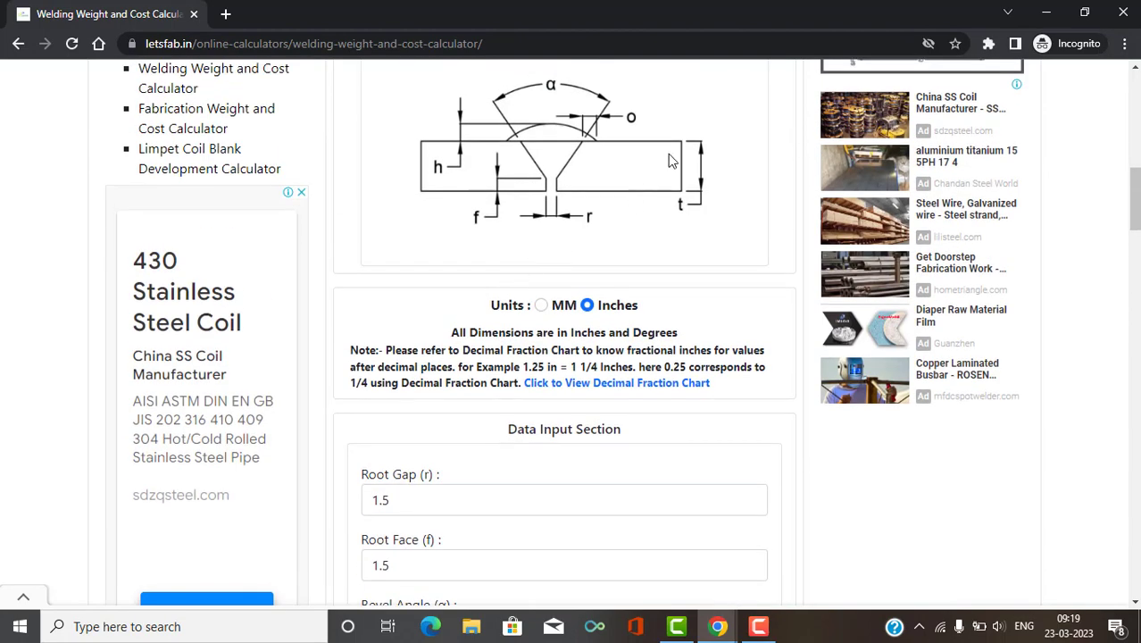
{"action": "scroll", "coordinate": [680, 181], "scroll_direction": "down", "scroll_amount": 6}
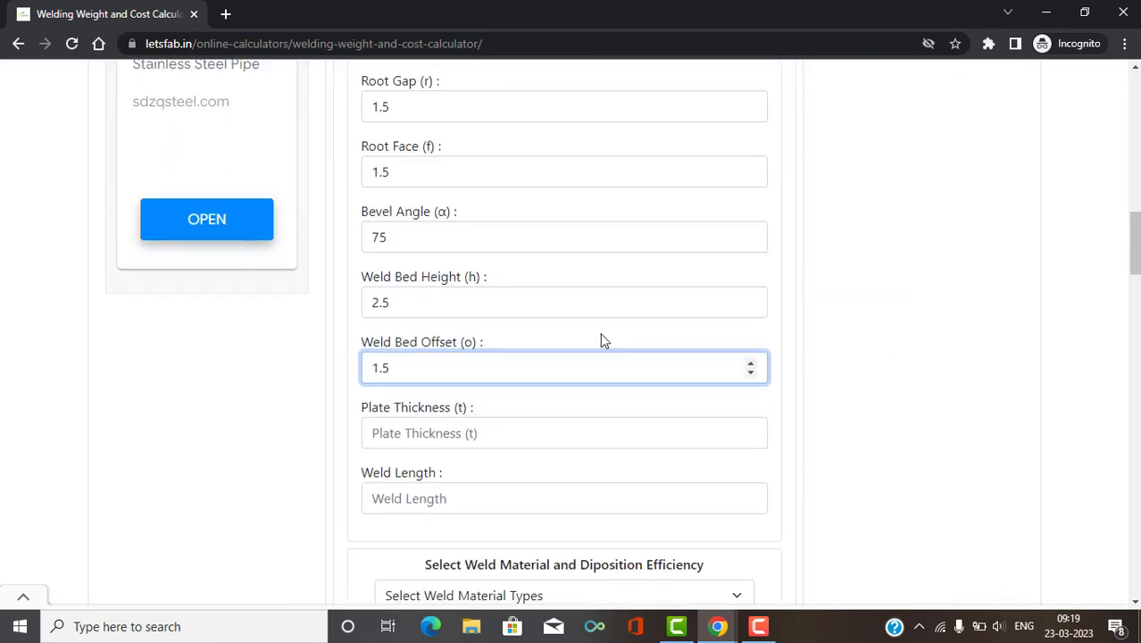
{"action": "left_click", "coordinate": [439, 243]}
{"action": "type", "text": "12"}
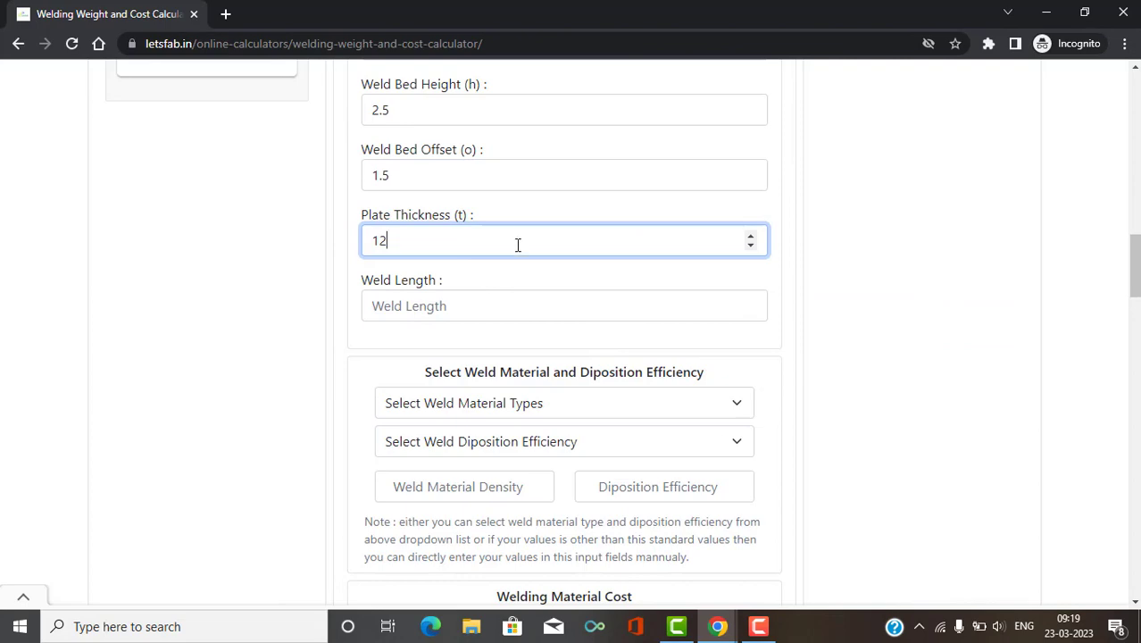
Set the weld length to 10000, consulting the units and joint diagram above the data fields
{"action": "left_click", "coordinate": [456, 306]}
{"action": "scroll", "coordinate": [498, 295], "scroll_direction": "up", "scroll_amount": 8}
{"action": "scroll", "coordinate": [498, 295], "scroll_direction": "down", "scroll_amount": 3}
{"action": "scroll", "coordinate": [497, 295], "scroll_direction": "down", "scroll_amount": 5}
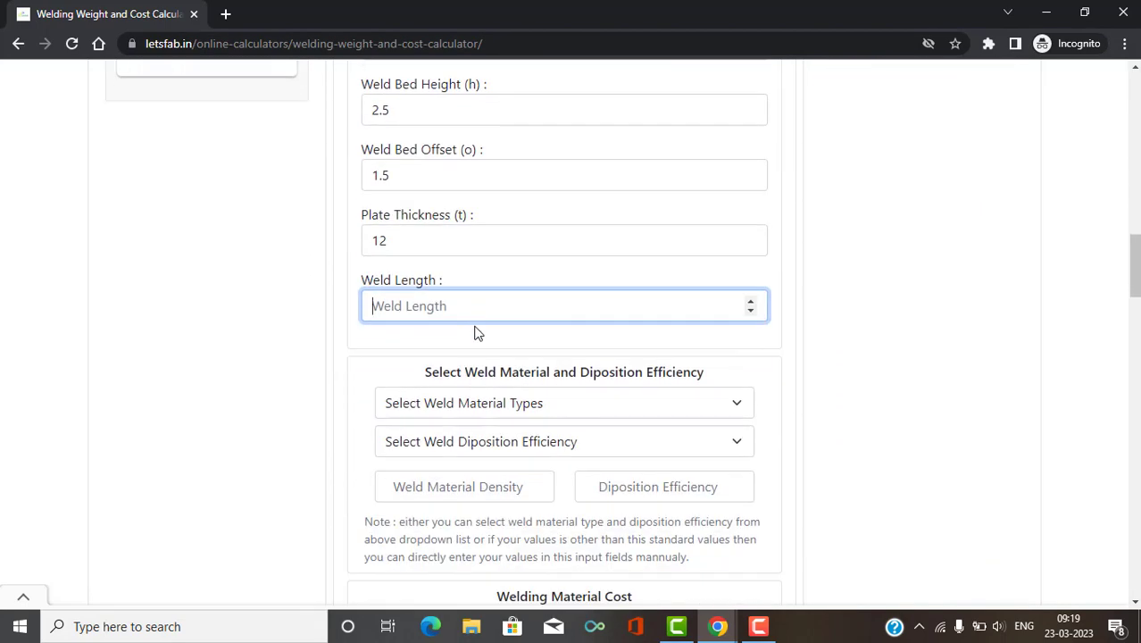
{"action": "type", "text": "10000"}
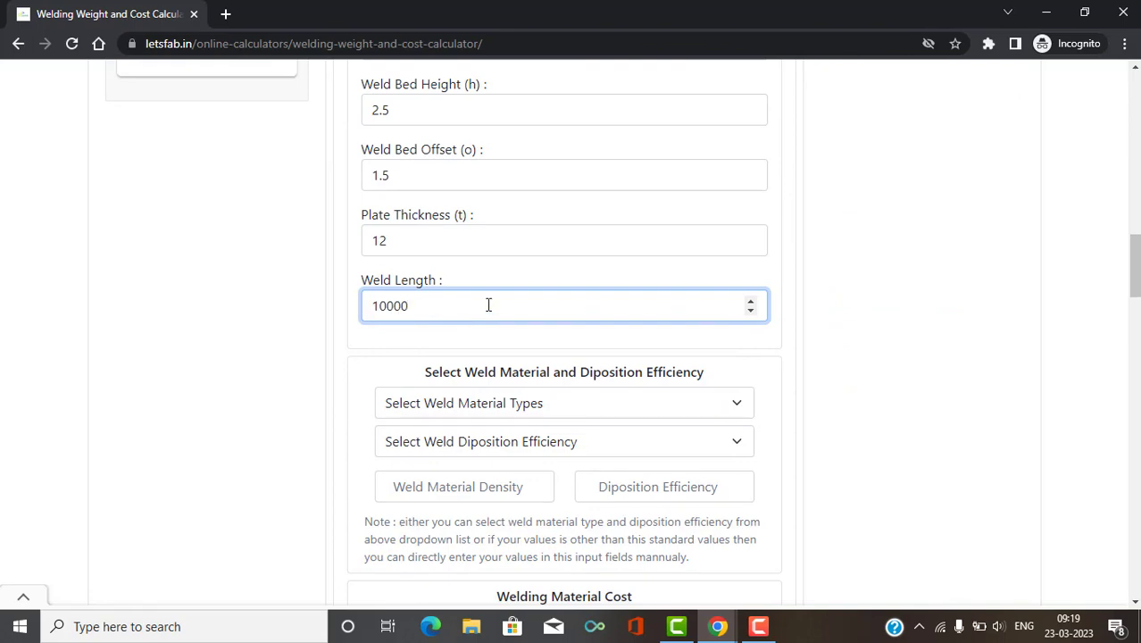
Switch the calculator's units from inches to MM and check the entered dimensions
{"action": "left_click", "coordinate": [921, 277]}
{"action": "scroll", "coordinate": [537, 350], "scroll_direction": "up", "scroll_amount": 5}
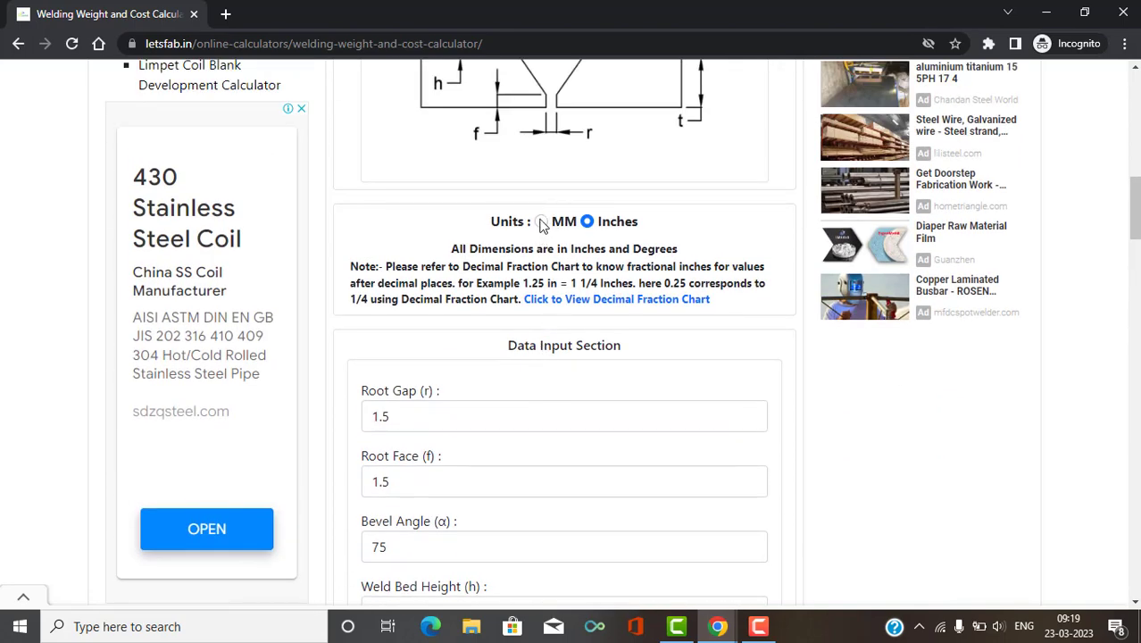
{"action": "left_click", "coordinate": [542, 221]}
{"action": "scroll", "coordinate": [631, 256], "scroll_direction": "down", "scroll_amount": 3}
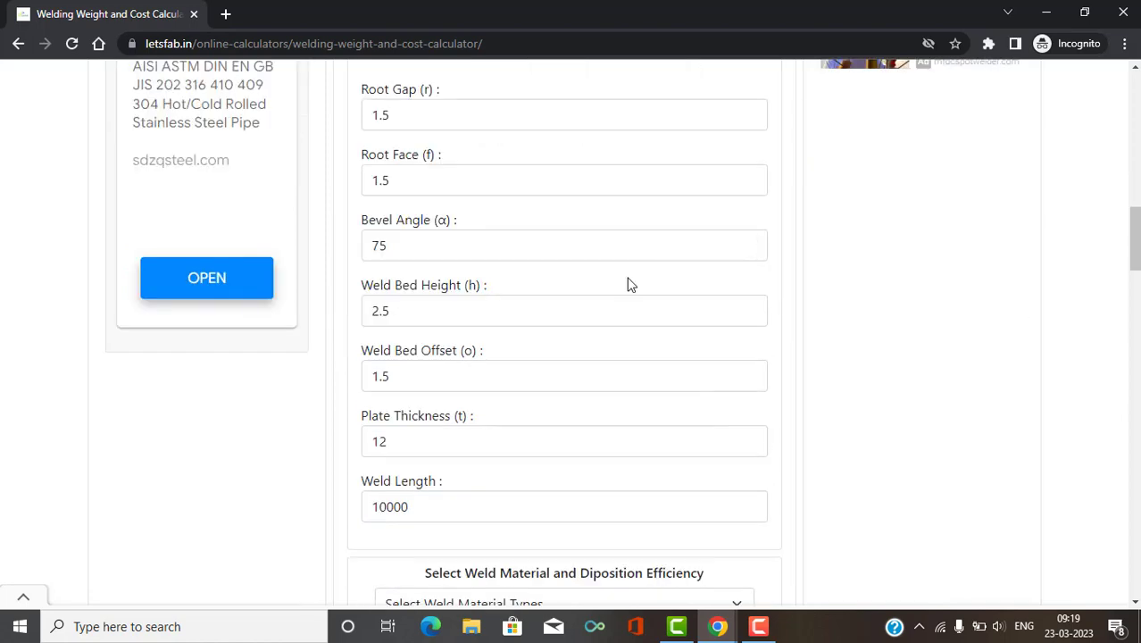
{"action": "scroll", "coordinate": [629, 284], "scroll_direction": "up", "scroll_amount": 3}
{"action": "scroll", "coordinate": [446, 427], "scroll_direction": "down", "scroll_amount": 3}
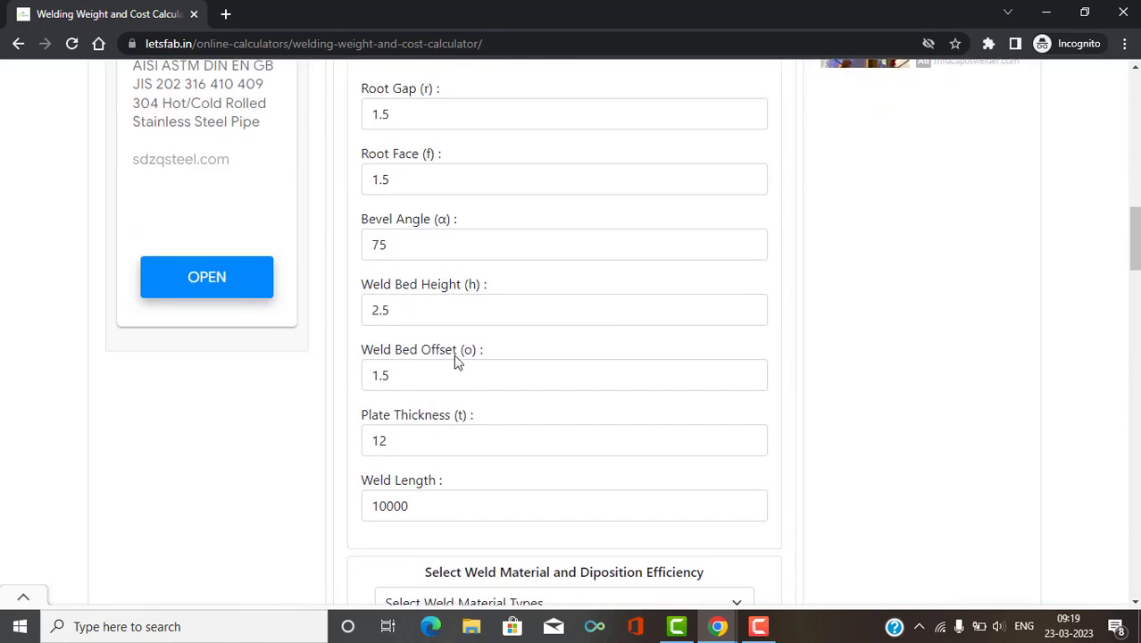
Clear the weld length and re-enter it as 10000
{"action": "scroll", "coordinate": [454, 359], "scroll_direction": "down", "scroll_amount": 2}
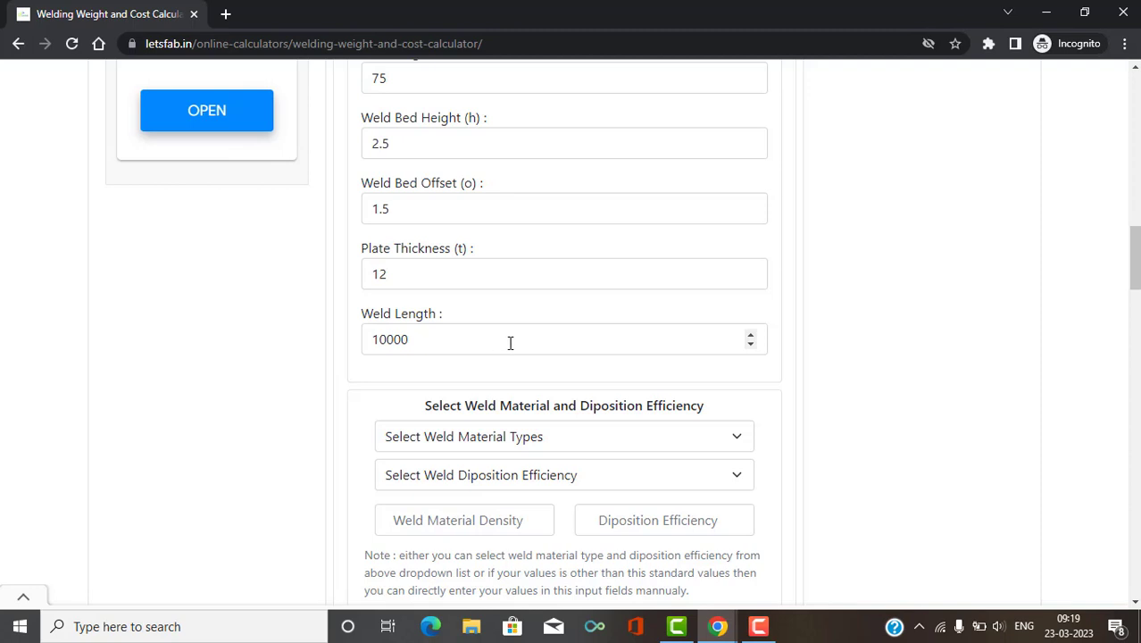
{"action": "left_click_drag", "start_coordinate": [456, 343], "coordinate": [355, 355]}
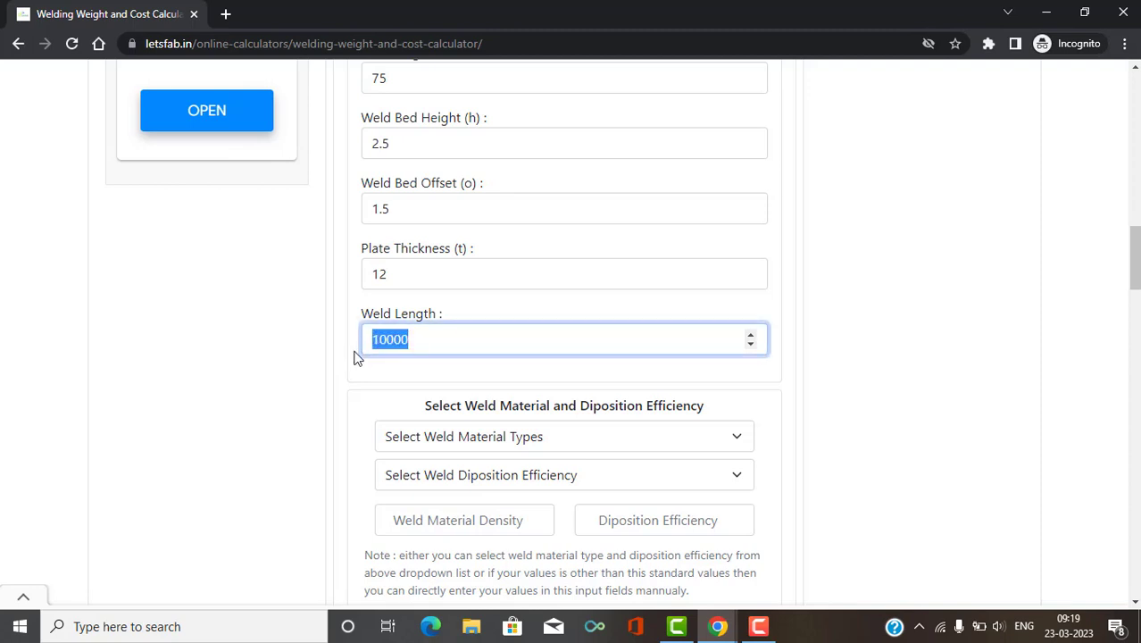
{"action": "key", "text": "BackSpace"}
{"action": "type", "text": "1000"}
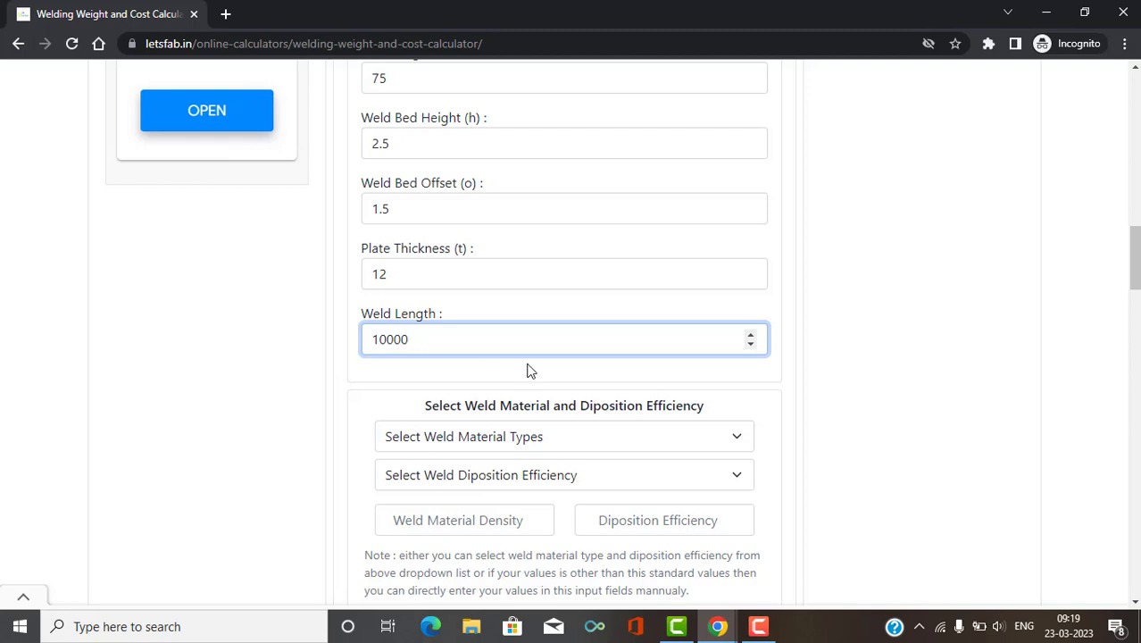
Choose 0.25% crabon Steel = 7.86 as the weld material and GTAW/GMAW = 95% as the weld deposition efficiency
{"action": "scroll", "coordinate": [870, 381], "scroll_direction": "down", "scroll_amount": 3}
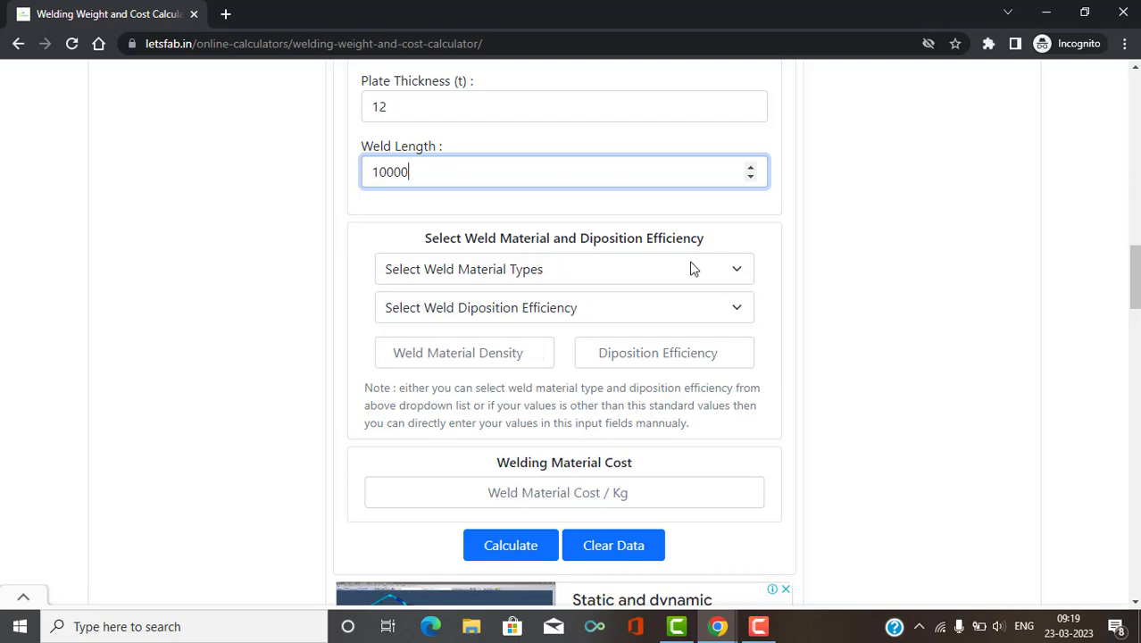
{"action": "left_click", "coordinate": [741, 270]}
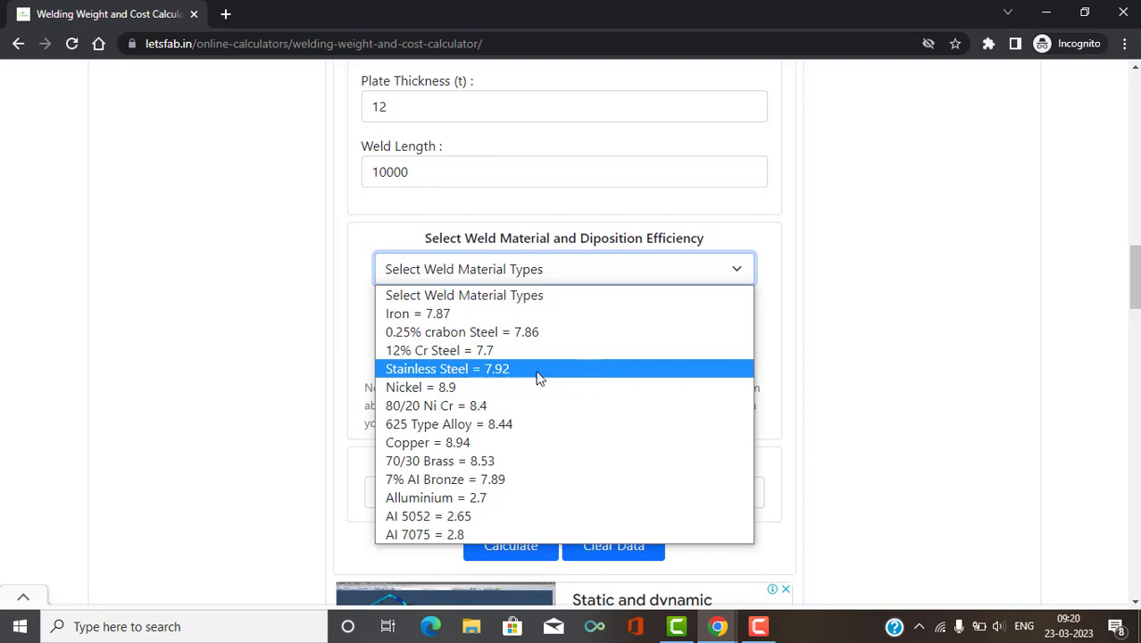
{"action": "left_click", "coordinate": [519, 332]}
{"action": "left_click", "coordinate": [738, 270]}
{"action": "left_click", "coordinate": [741, 275]}
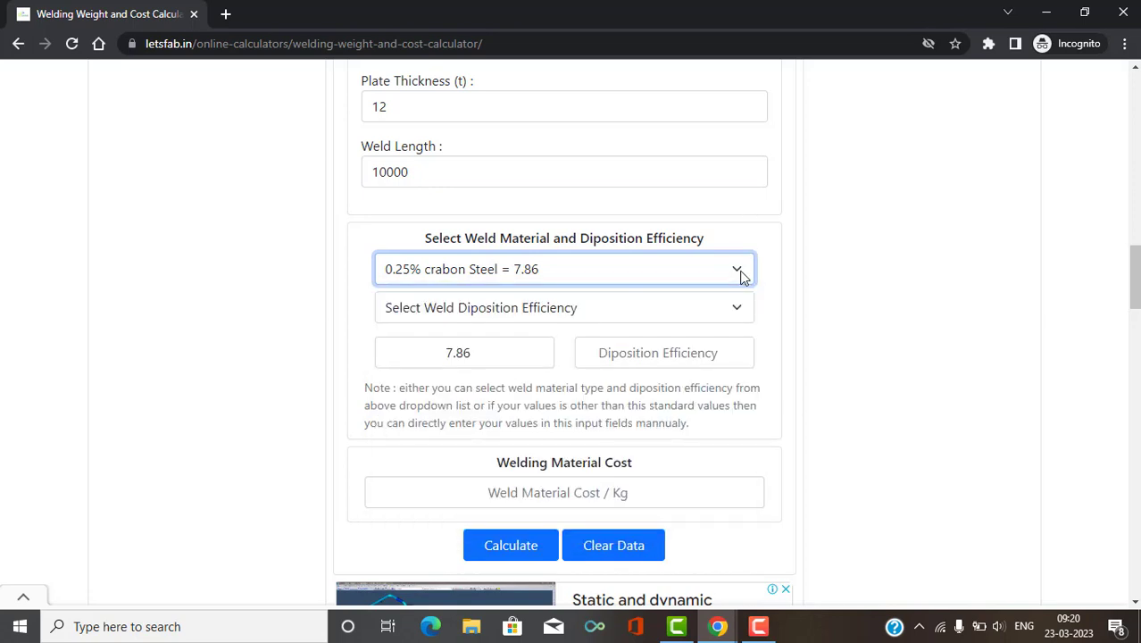
{"action": "left_click", "coordinate": [458, 272]}
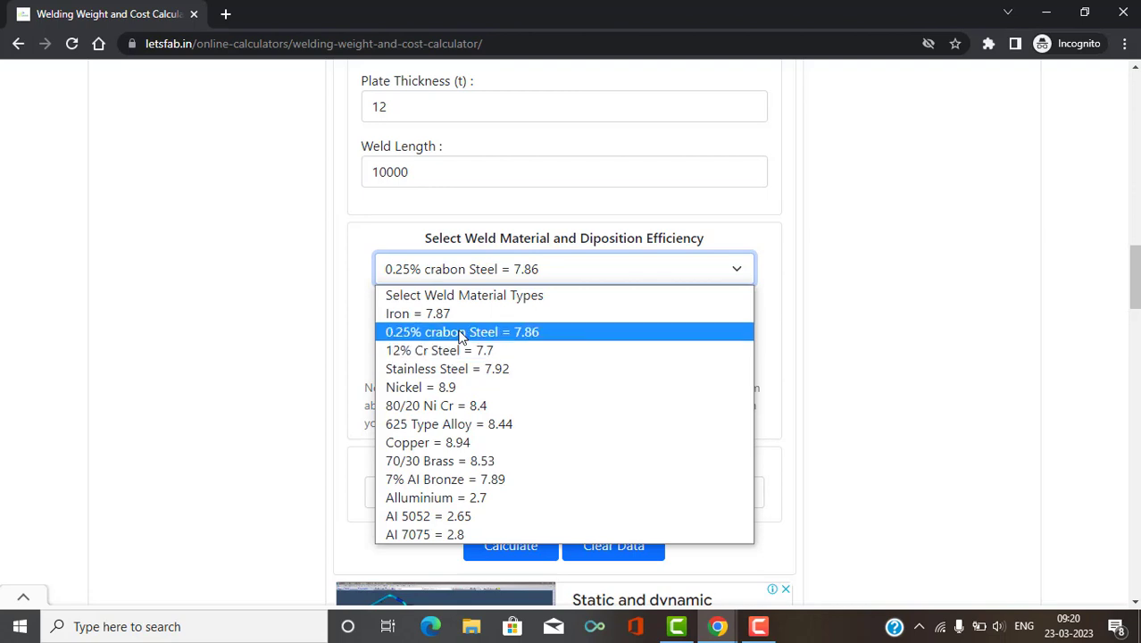
{"action": "left_click", "coordinate": [461, 337]}
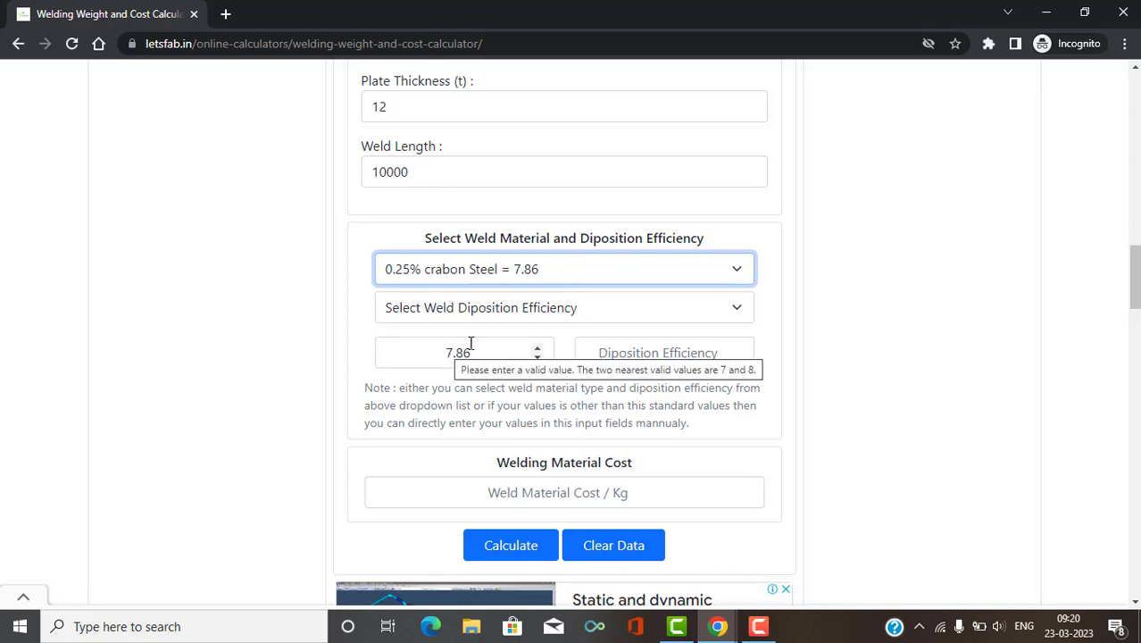
{"action": "left_click", "coordinate": [530, 308]}
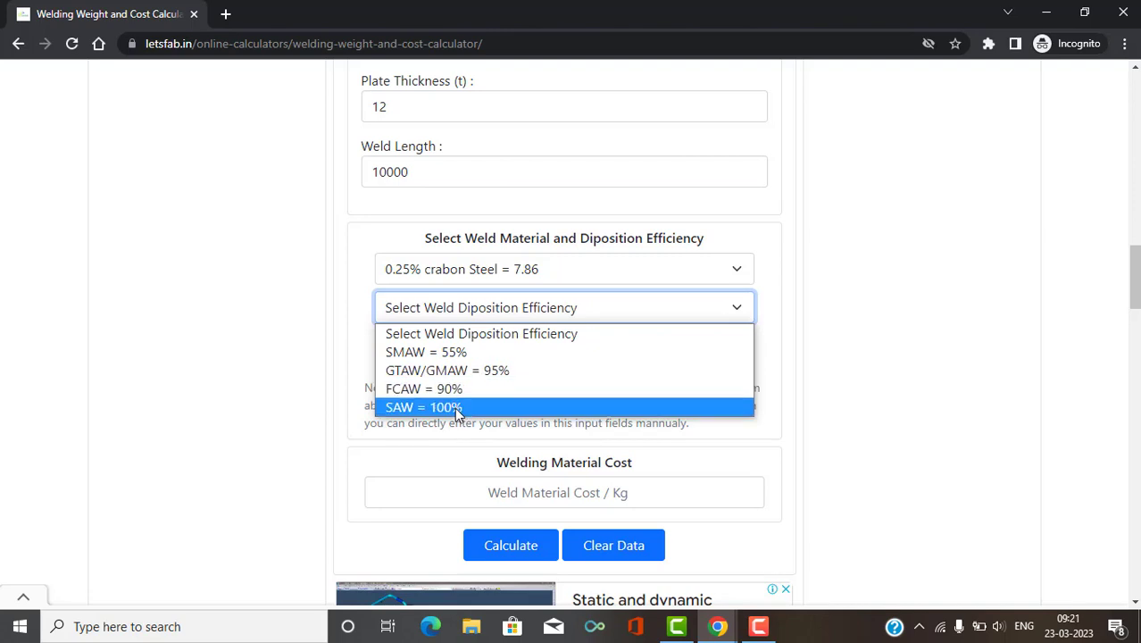
{"action": "left_click", "coordinate": [497, 375]}
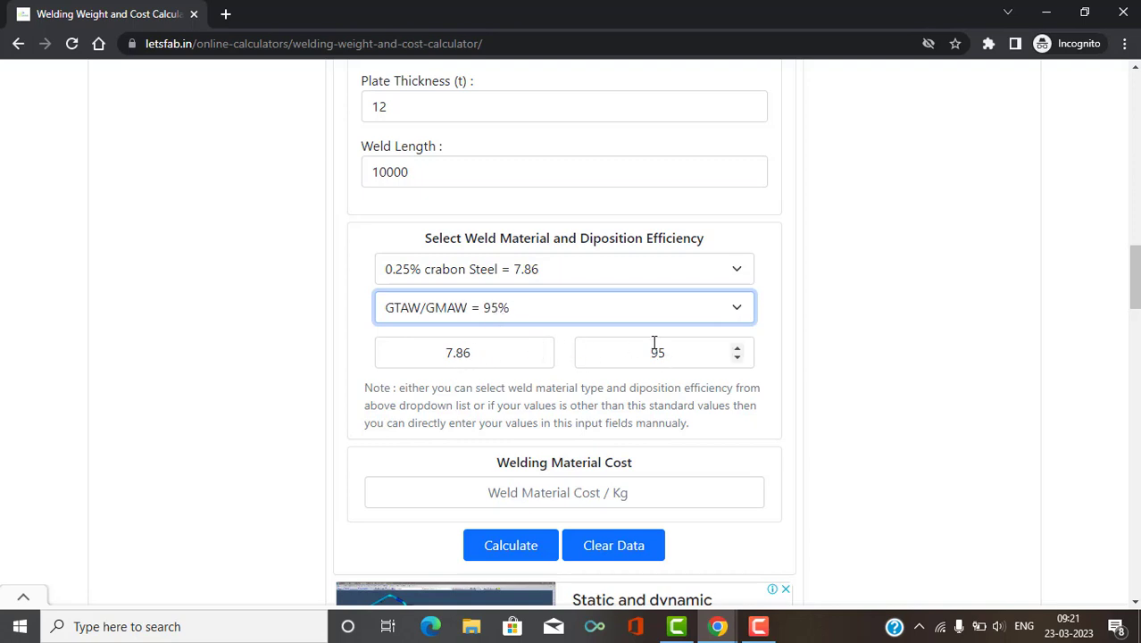
Examine the weld material and deposition efficiency choices together with the fields for entering density and efficiency manually
{"action": "left_click", "coordinate": [401, 272]}
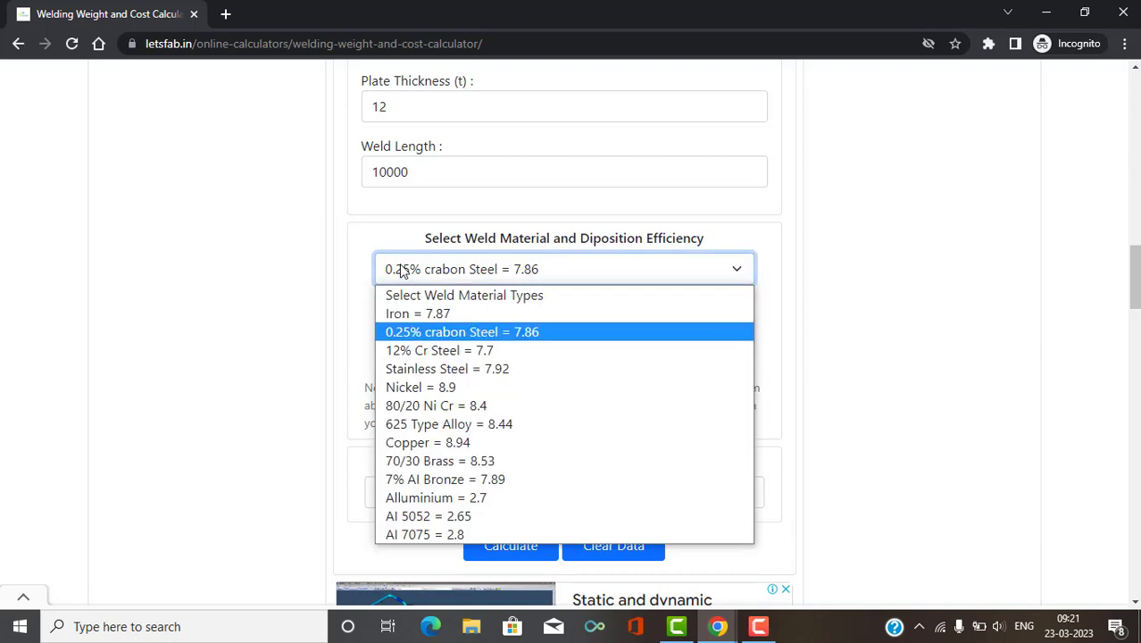
{"action": "left_click", "coordinate": [401, 271]}
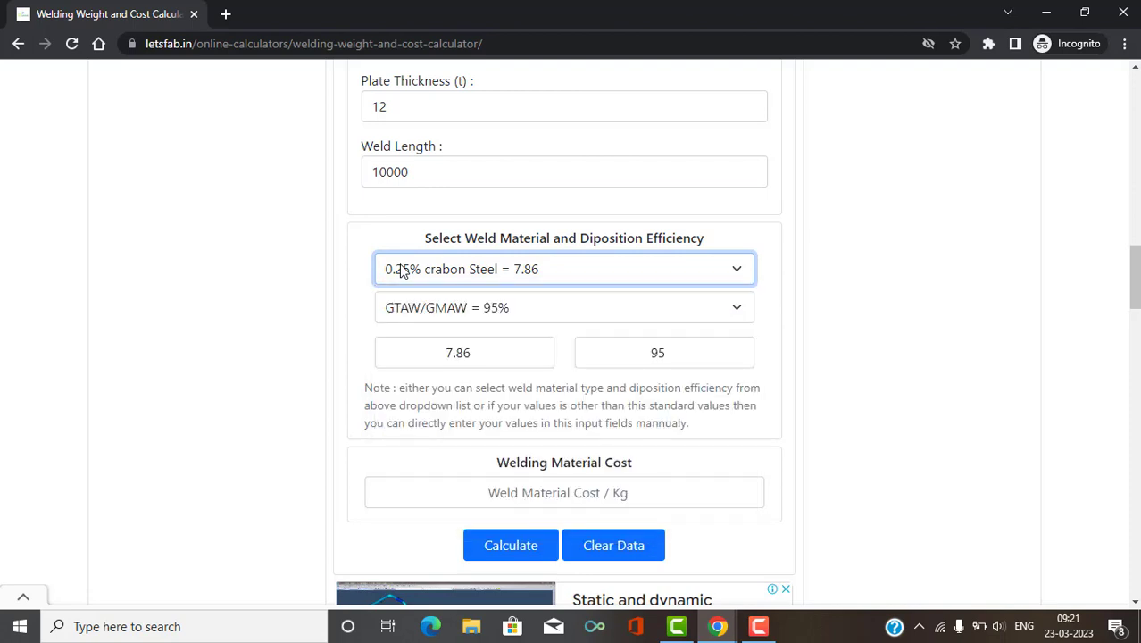
{"action": "double_click", "coordinate": [458, 354]}
{"action": "left_click", "coordinate": [474, 355]}
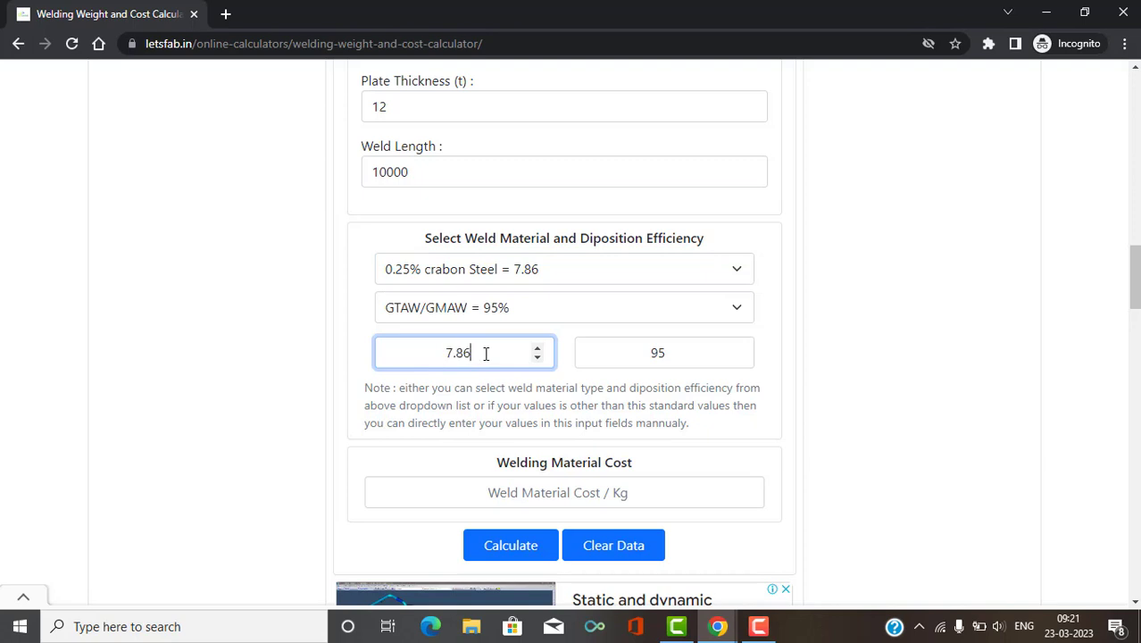
{"action": "left_click", "coordinate": [558, 269]}
{"action": "left_click", "coordinate": [558, 270]}
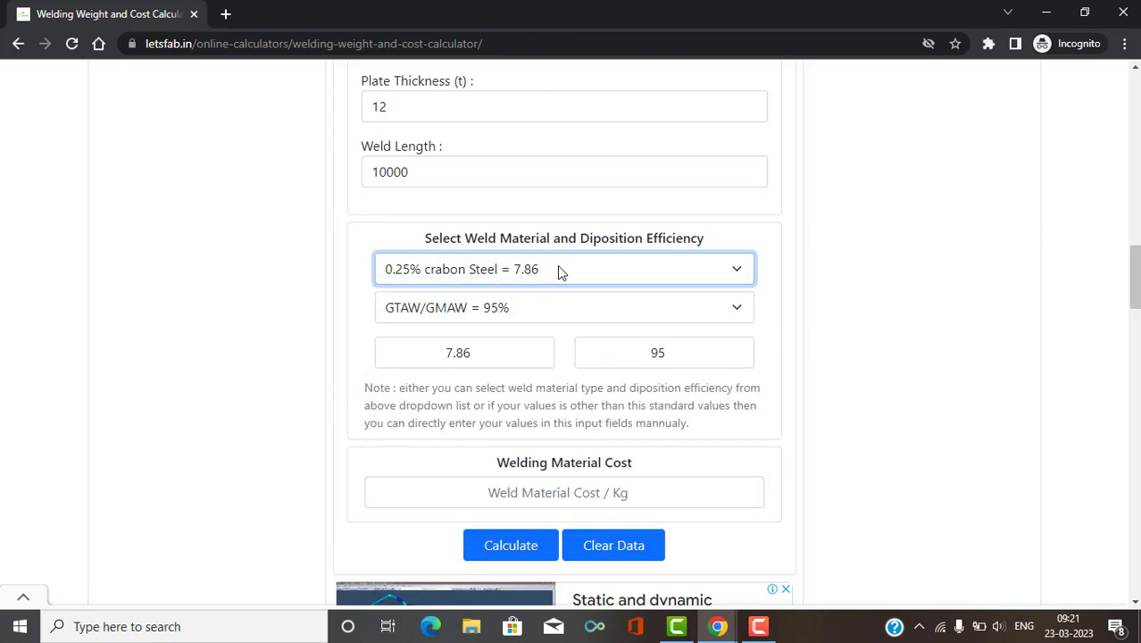
{"action": "left_click", "coordinate": [546, 321]}
{"action": "left_click", "coordinate": [546, 319]}
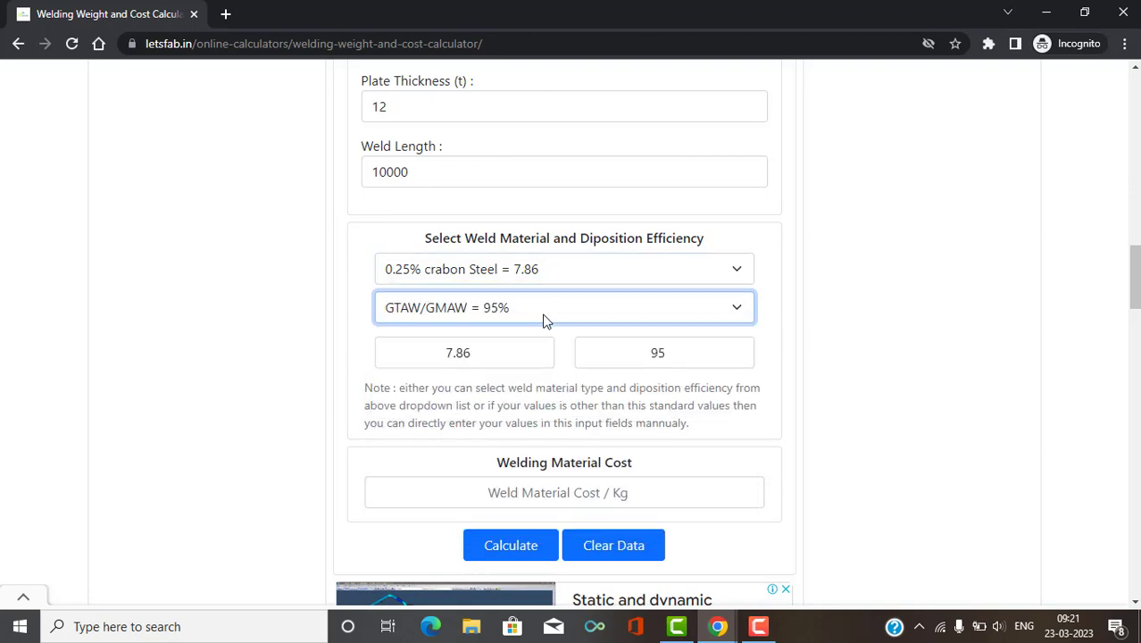
{"action": "left_click_drag", "start_coordinate": [676, 352], "coordinate": [642, 357]}
{"action": "left_click", "coordinate": [619, 356]}
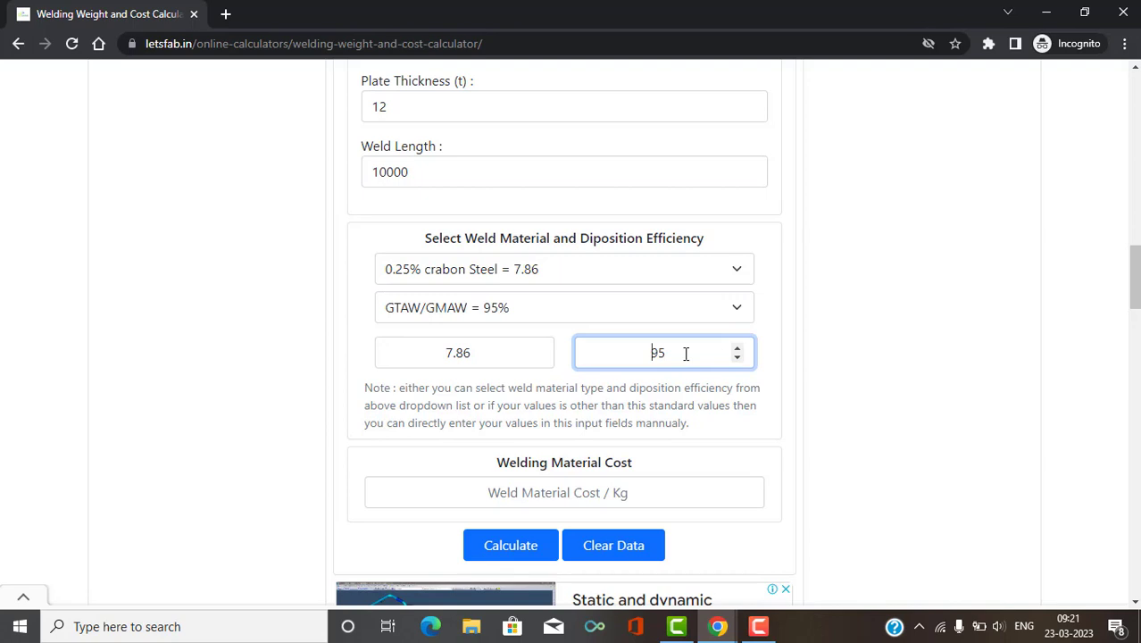
{"action": "left_click_drag", "start_coordinate": [670, 355], "coordinate": [654, 353]}
Set the weld material cost per kg to 100 and run the calculation
{"action": "scroll", "coordinate": [616, 375], "scroll_direction": "down", "scroll_amount": 1}
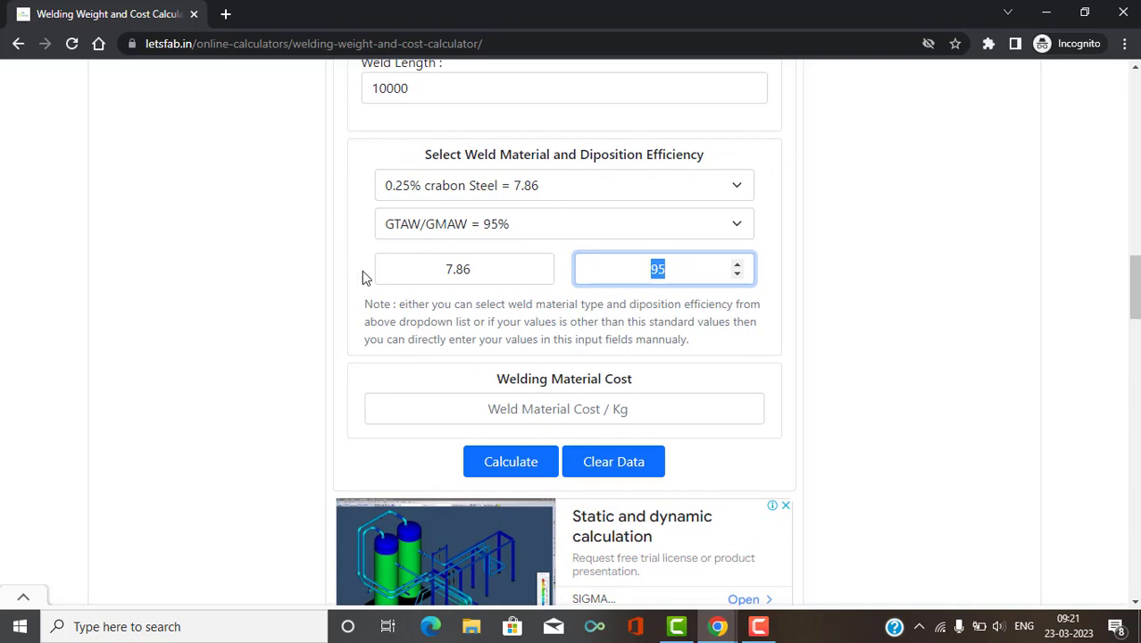
{"action": "scroll", "coordinate": [649, 330], "scroll_direction": "down", "scroll_amount": 1}
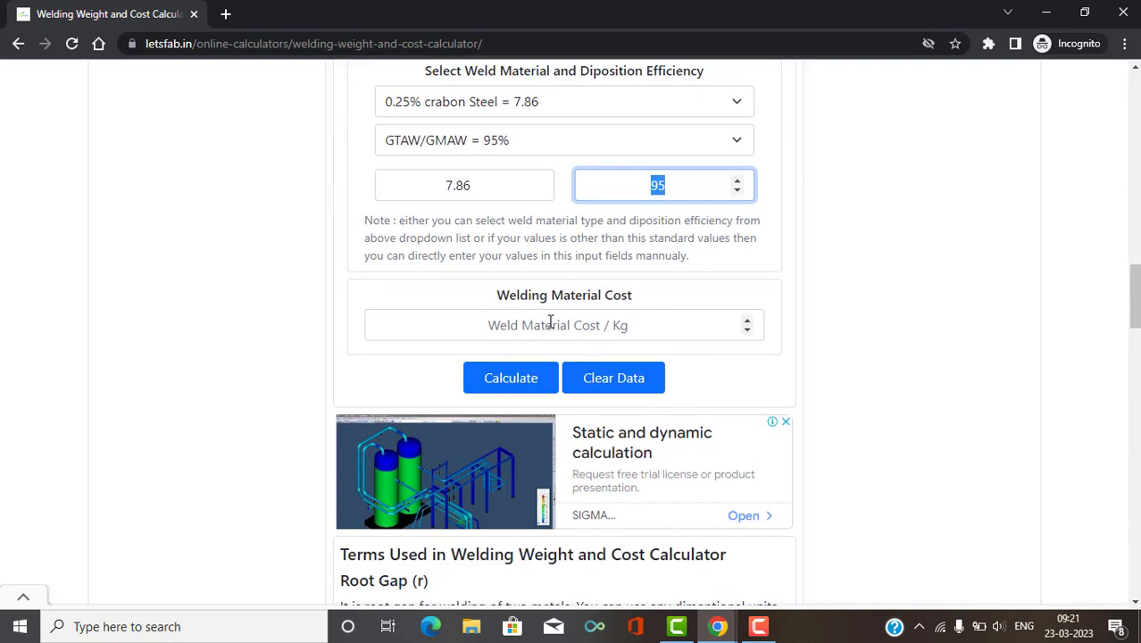
{"action": "left_click", "coordinate": [726, 330]}
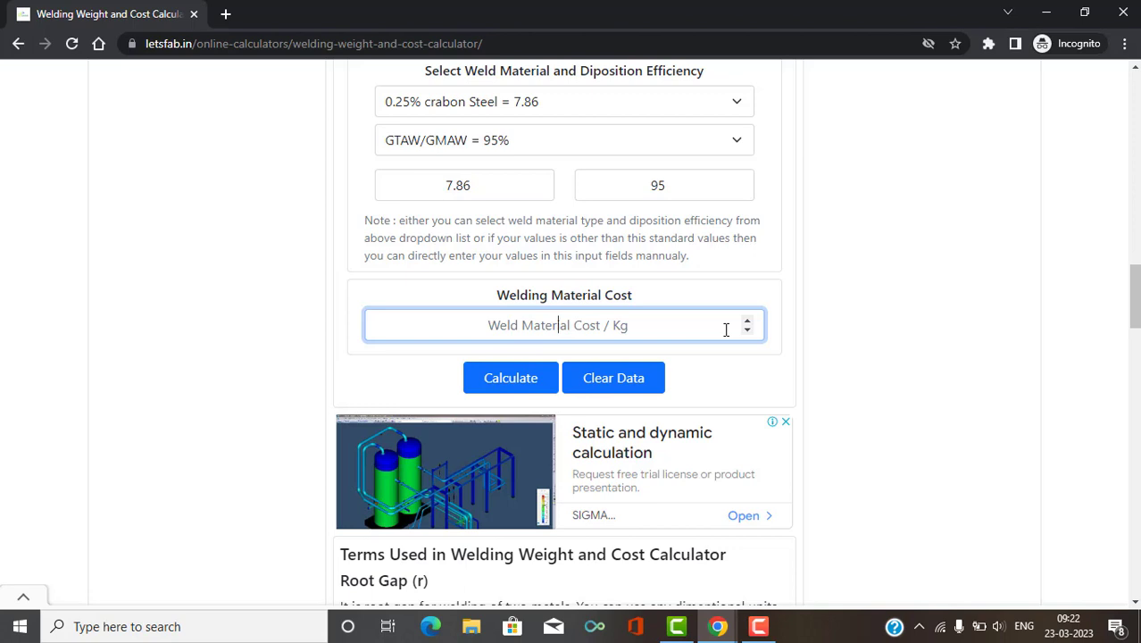
{"action": "type", "text": "100"}
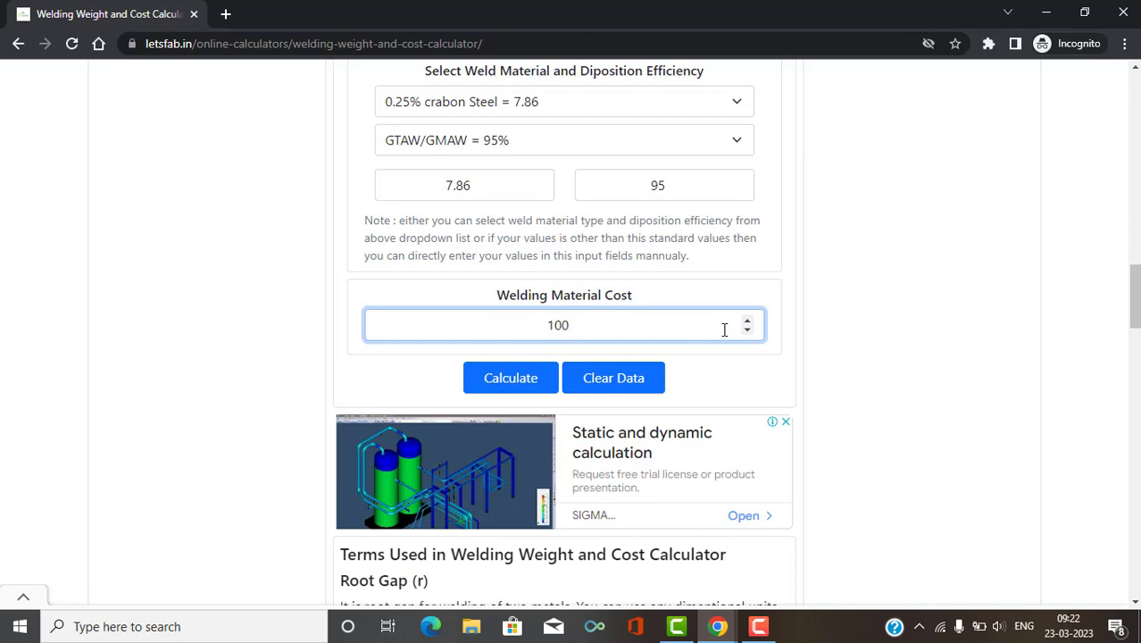
{"action": "left_click", "coordinate": [510, 380]}
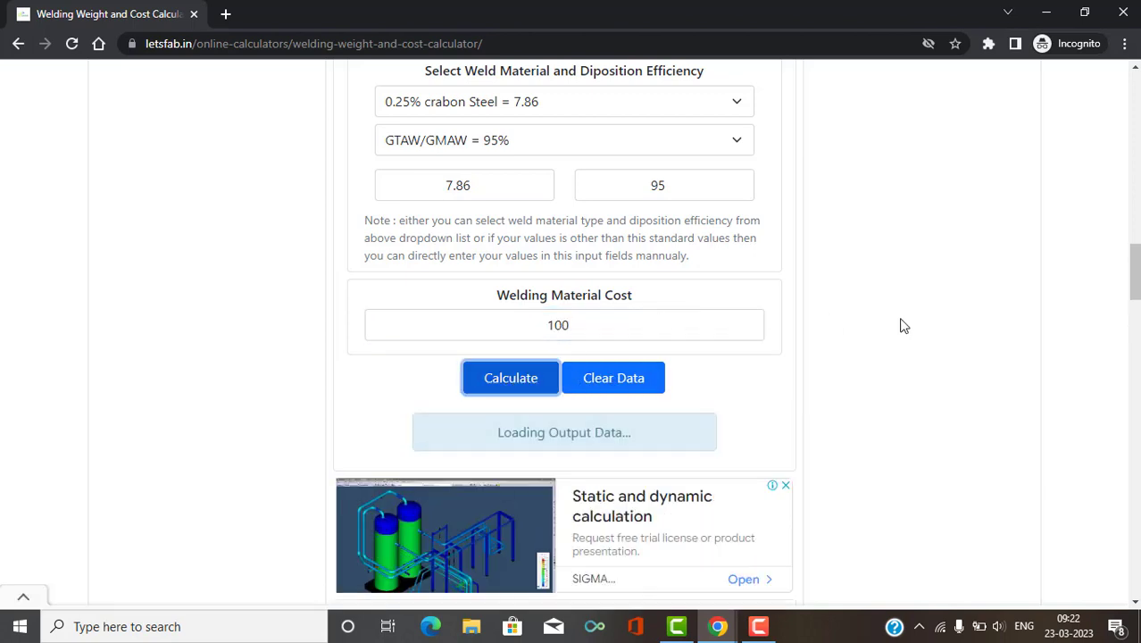
Review the output diagram and the calculated unit and total weight and cost of the weld
{"action": "scroll", "coordinate": [902, 320], "scroll_direction": "down", "scroll_amount": 5}
{"action": "scroll", "coordinate": [902, 320], "scroll_direction": "down", "scroll_amount": 3}
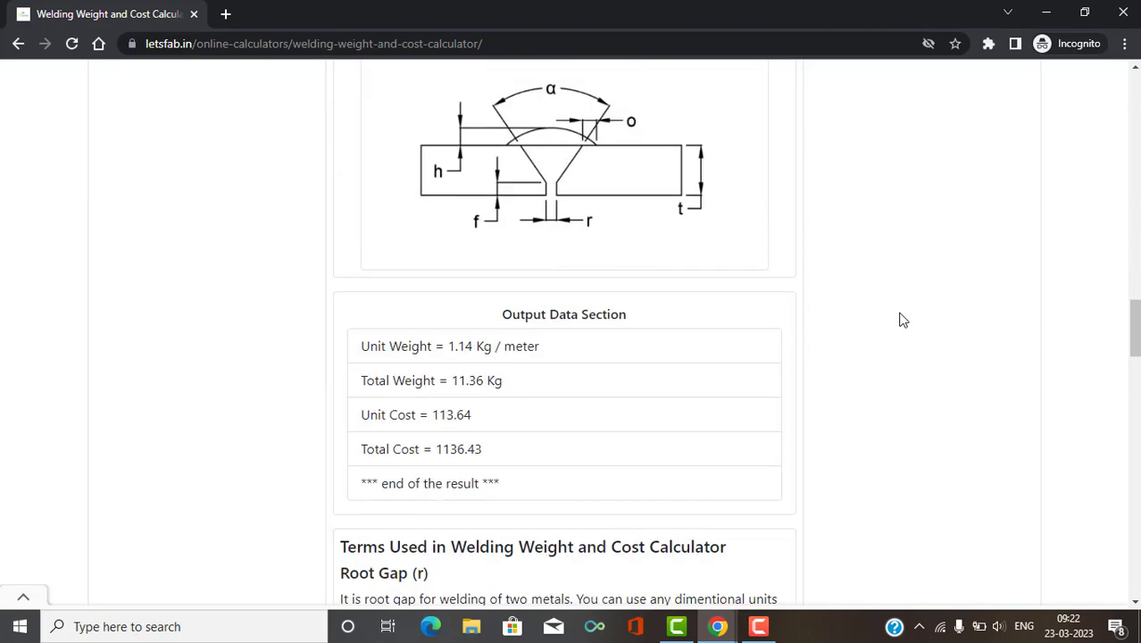
{"action": "scroll", "coordinate": [831, 349], "scroll_direction": "up", "scroll_amount": 1}
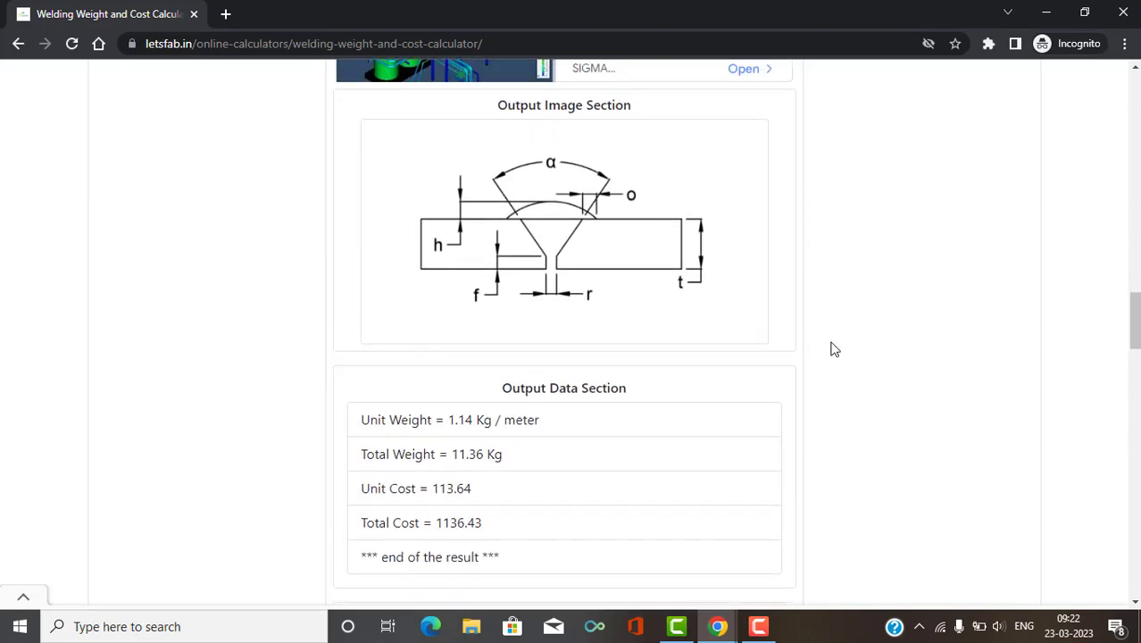
{"action": "scroll", "coordinate": [594, 265], "scroll_direction": "down", "scroll_amount": 1}
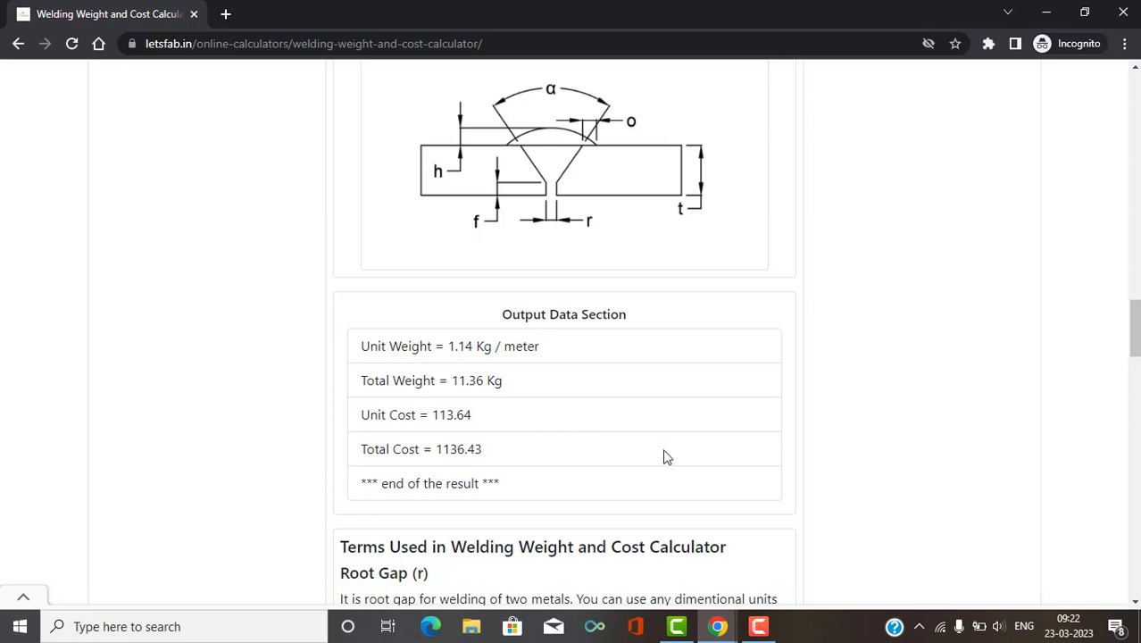
{"action": "scroll", "coordinate": [665, 458], "scroll_direction": "up", "scroll_amount": 1}
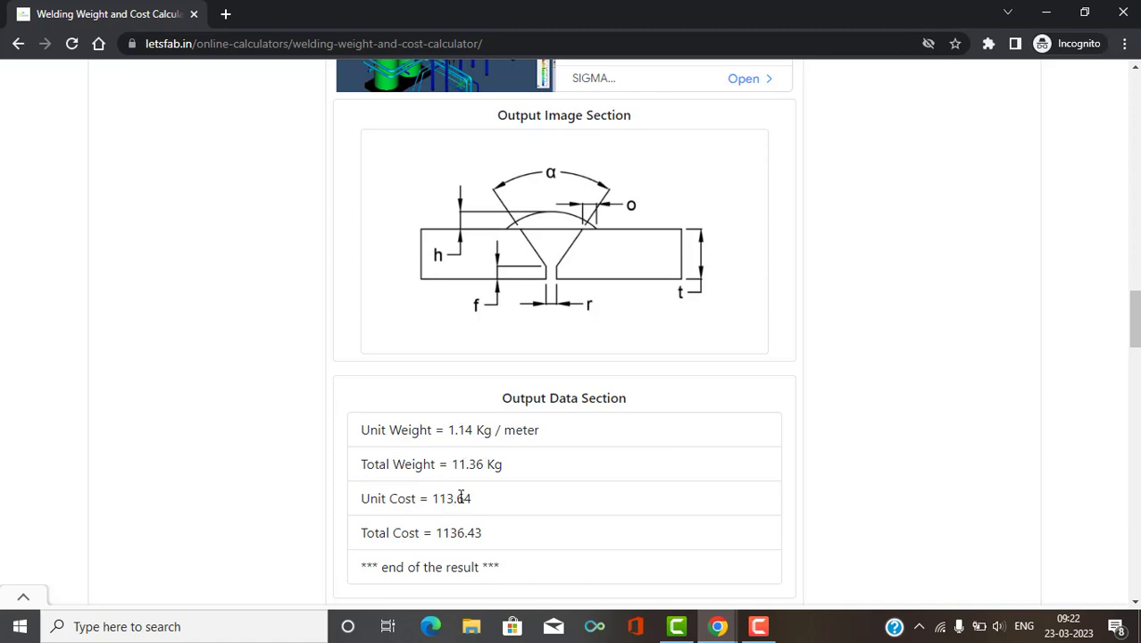
Review the weld joint type selection, the input diagram, the units and the entered dimensions of the single V butt weld
{"action": "scroll", "coordinate": [534, 516], "scroll_direction": "up", "scroll_amount": 1}
{"action": "scroll", "coordinate": [534, 513], "scroll_direction": "down", "scroll_amount": 1}
{"action": "scroll", "coordinate": [655, 475], "scroll_direction": "up", "scroll_amount": 3}
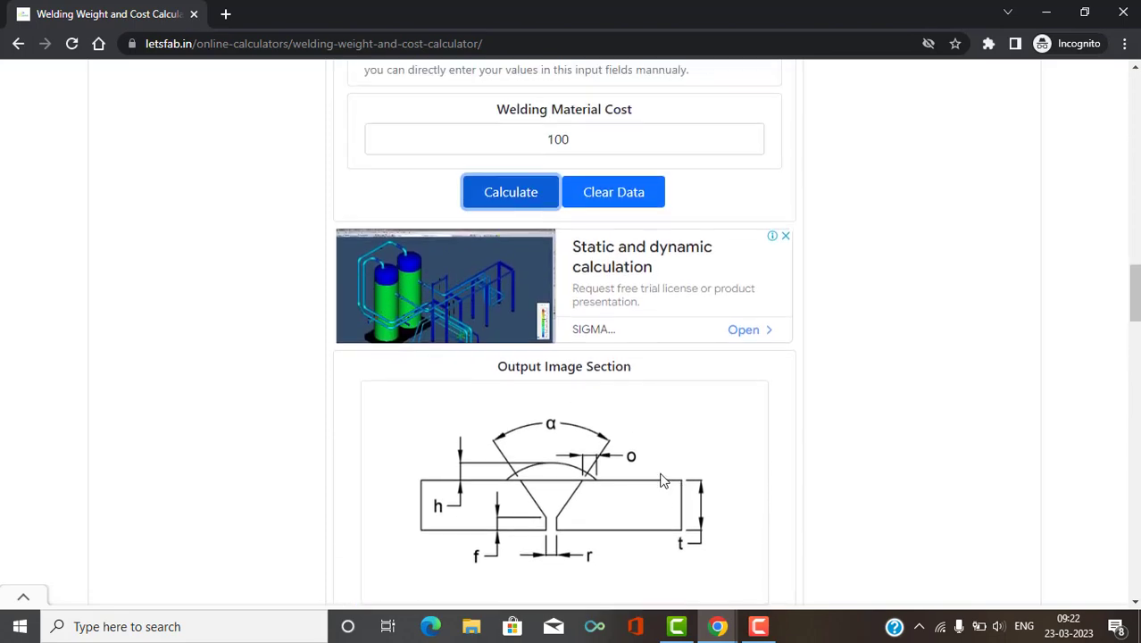
{"action": "left_click_drag", "start_coordinate": [1137, 305], "coordinate": [1137, 148]}
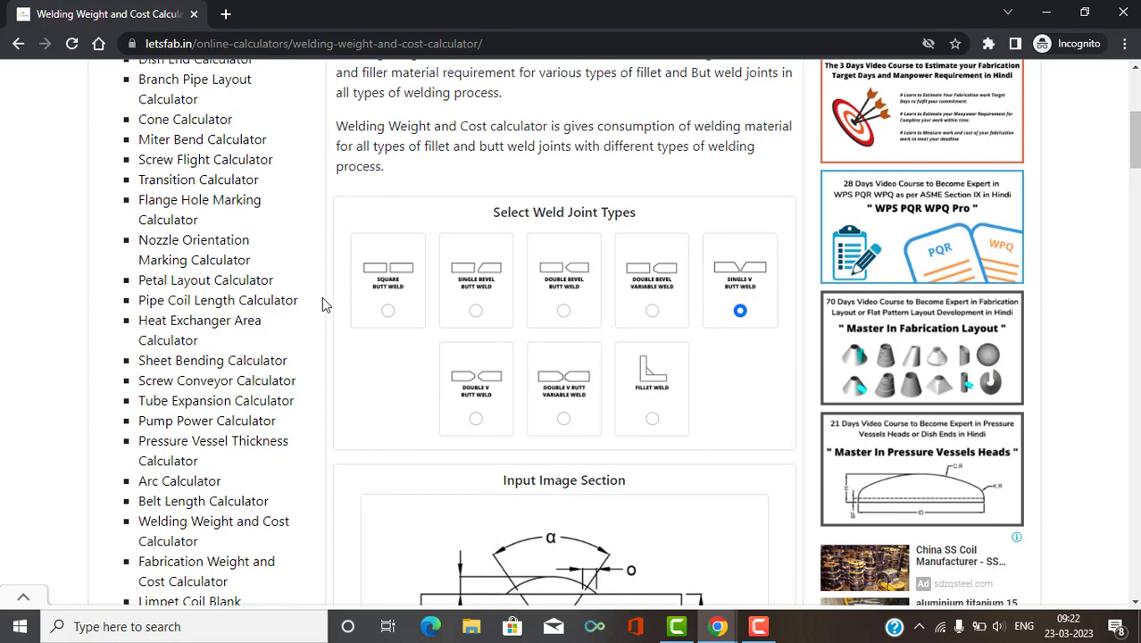
{"action": "scroll", "coordinate": [649, 339], "scroll_direction": "down", "scroll_amount": 3}
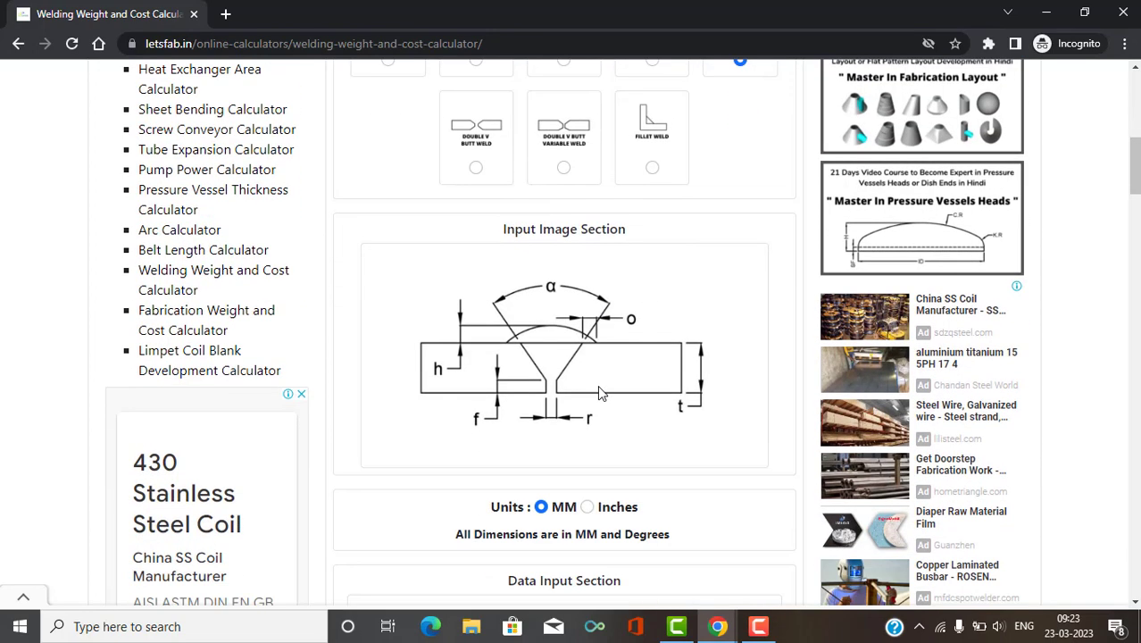
{"action": "scroll", "coordinate": [529, 390], "scroll_direction": "down", "scroll_amount": 2}
{"action": "scroll", "coordinate": [529, 390], "scroll_direction": "down", "scroll_amount": 1}
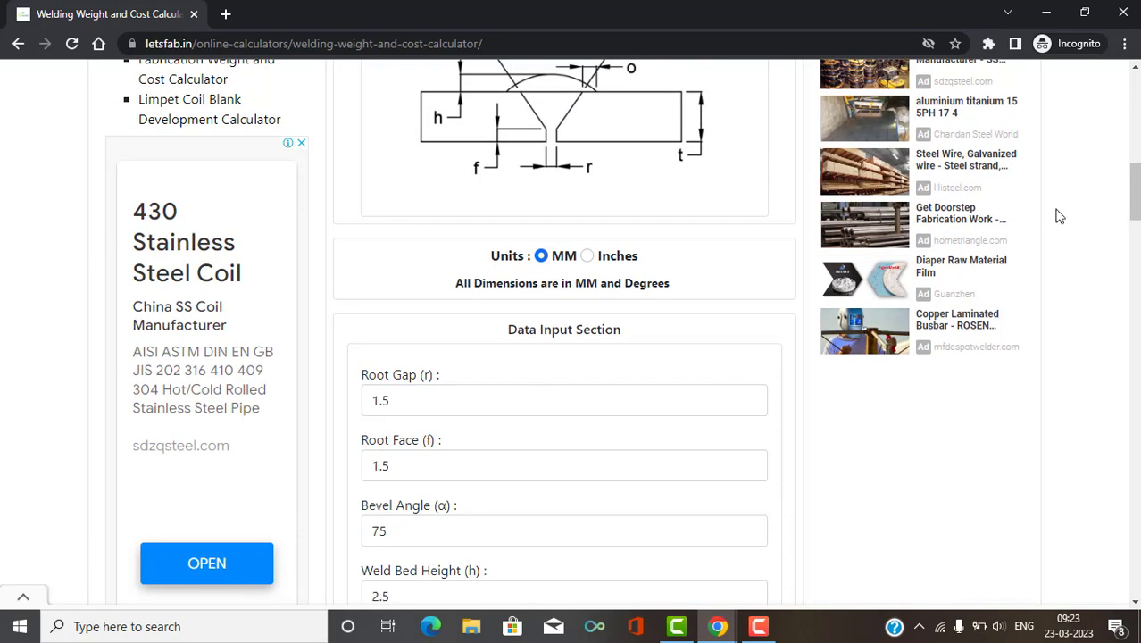
Read the input parameter explanations, the calculator's application area and the links for downloading the app
{"action": "left_click_drag", "start_coordinate": [1136, 185], "coordinate": [1137, 369]}
{"action": "scroll", "coordinate": [506, 212], "scroll_direction": "down", "scroll_amount": 1}
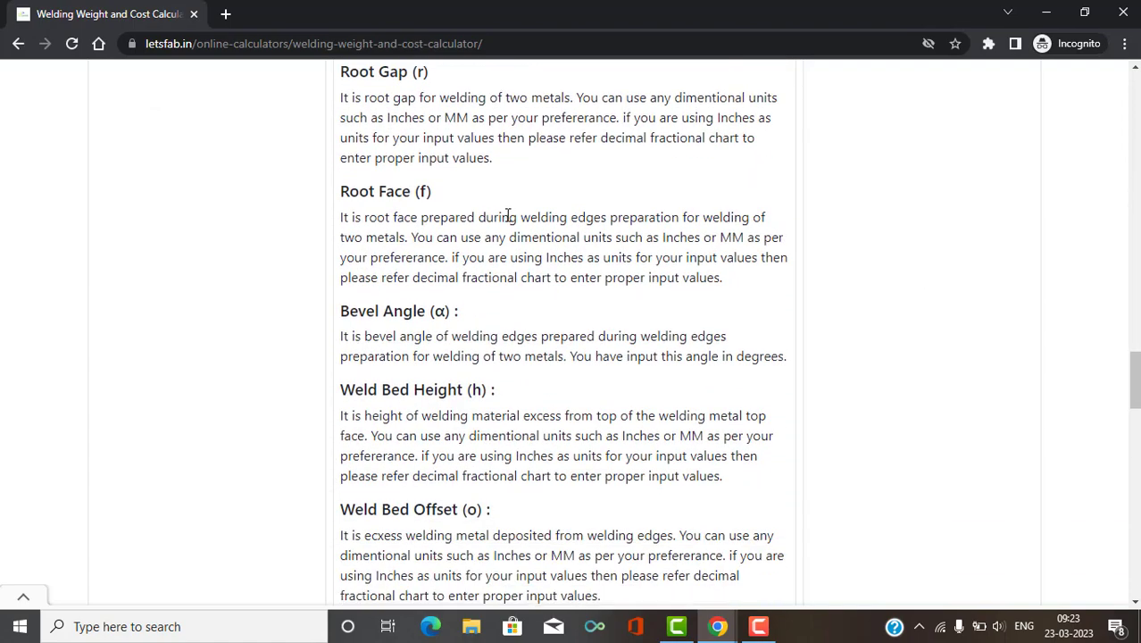
{"action": "left_click_drag", "start_coordinate": [1136, 390], "coordinate": [1137, 567]}
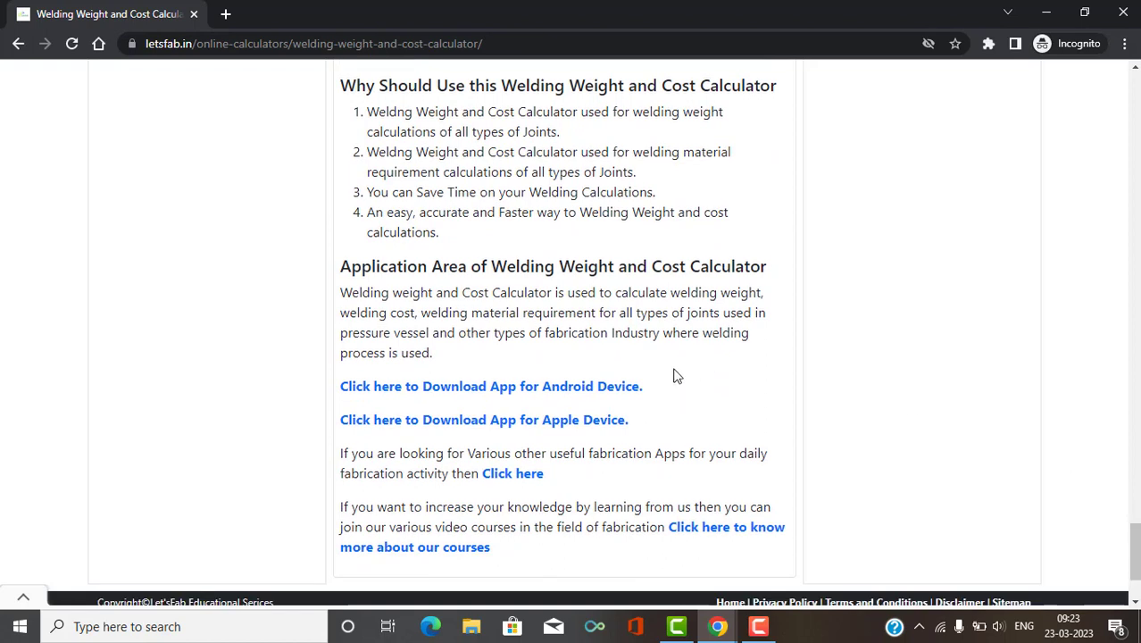